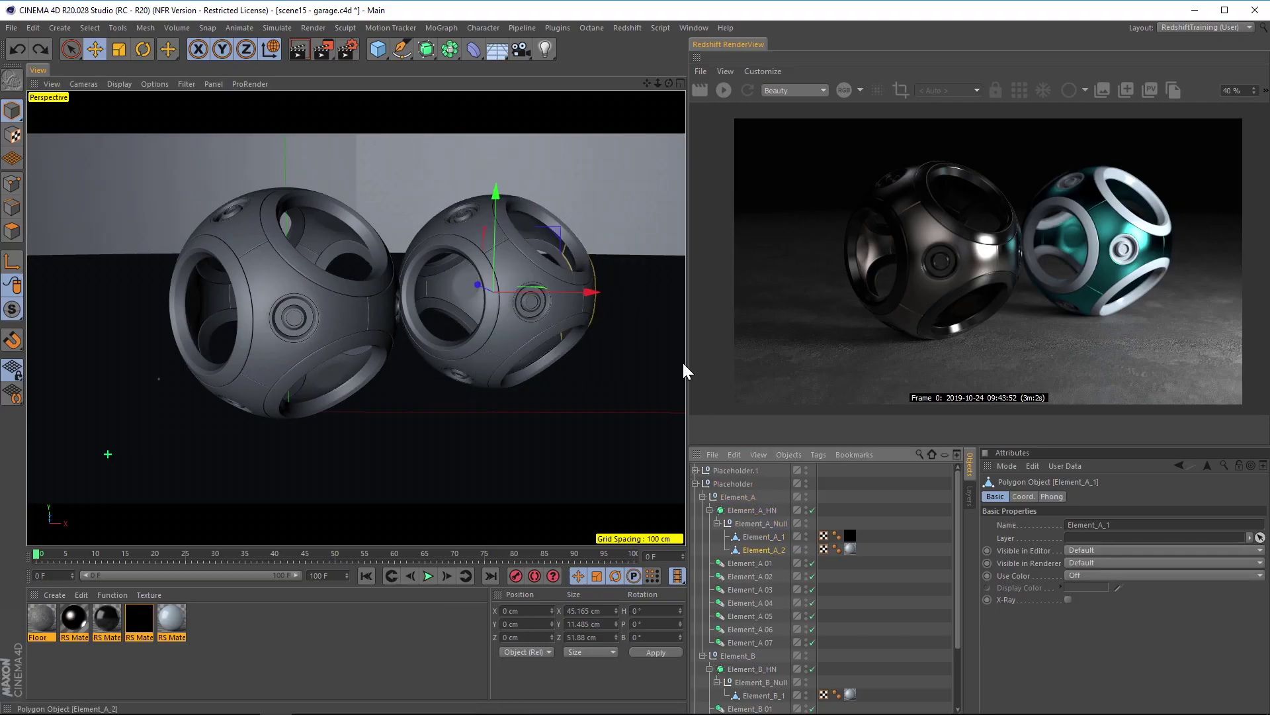
- Pull out Element_A_2's ring pieces, then undo to put the sphere pieces back in place
left_click_drag(682, 360, 657, 201)
key("ctrl+z")
left_click(764, 695)
key("ctrl+z")
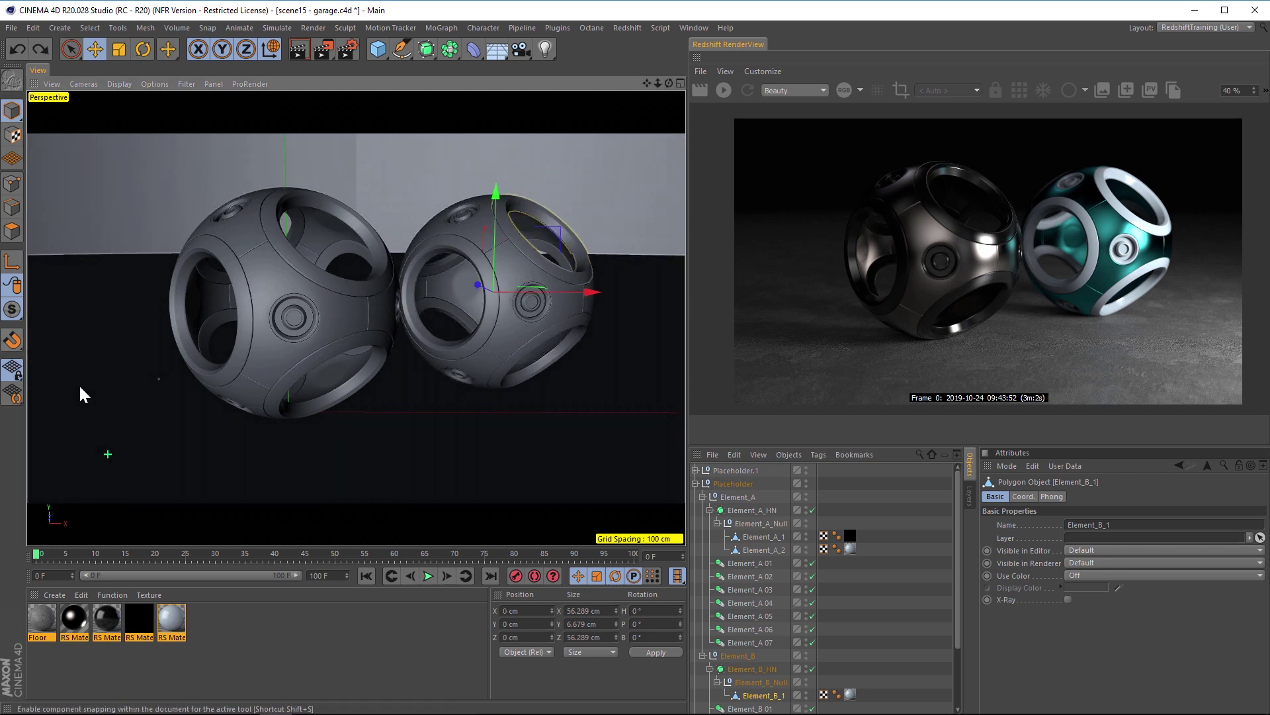
- Box-select the five materials, deselect Element_B_1, and collapse the Placeholder hierarchy
left_click(283, 625)
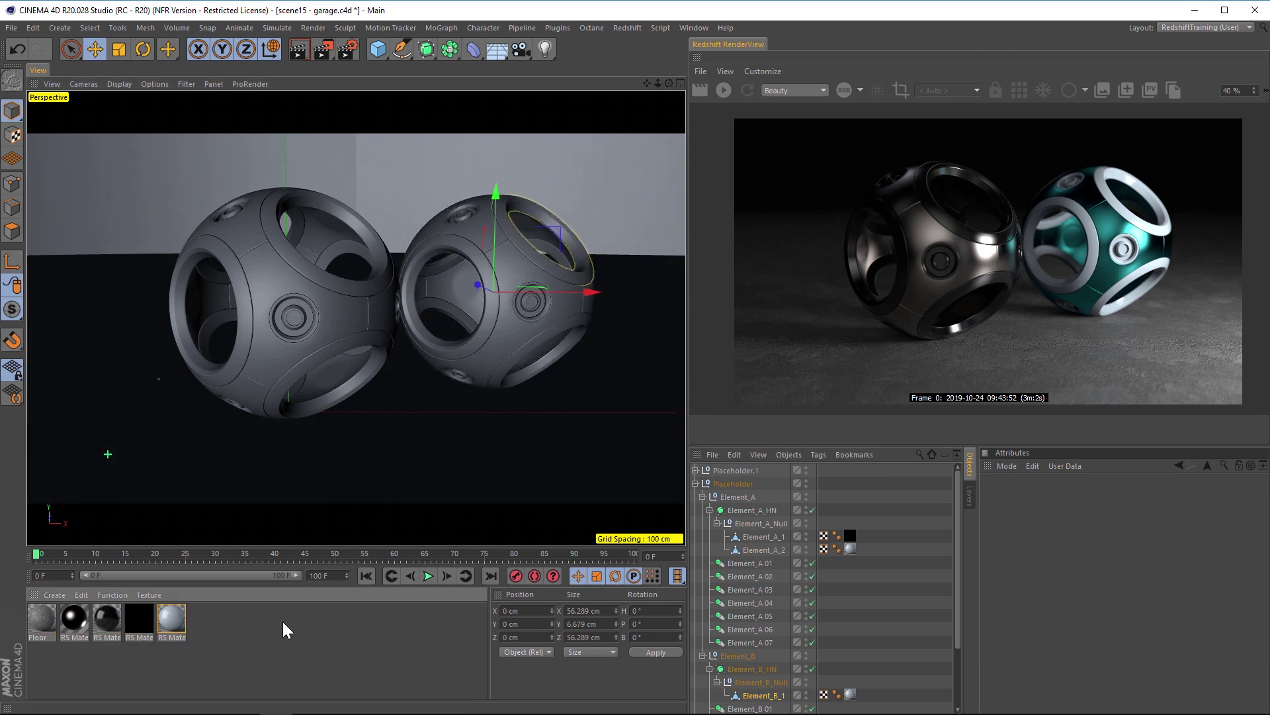
left_click_drag(283, 625, 21, 636)
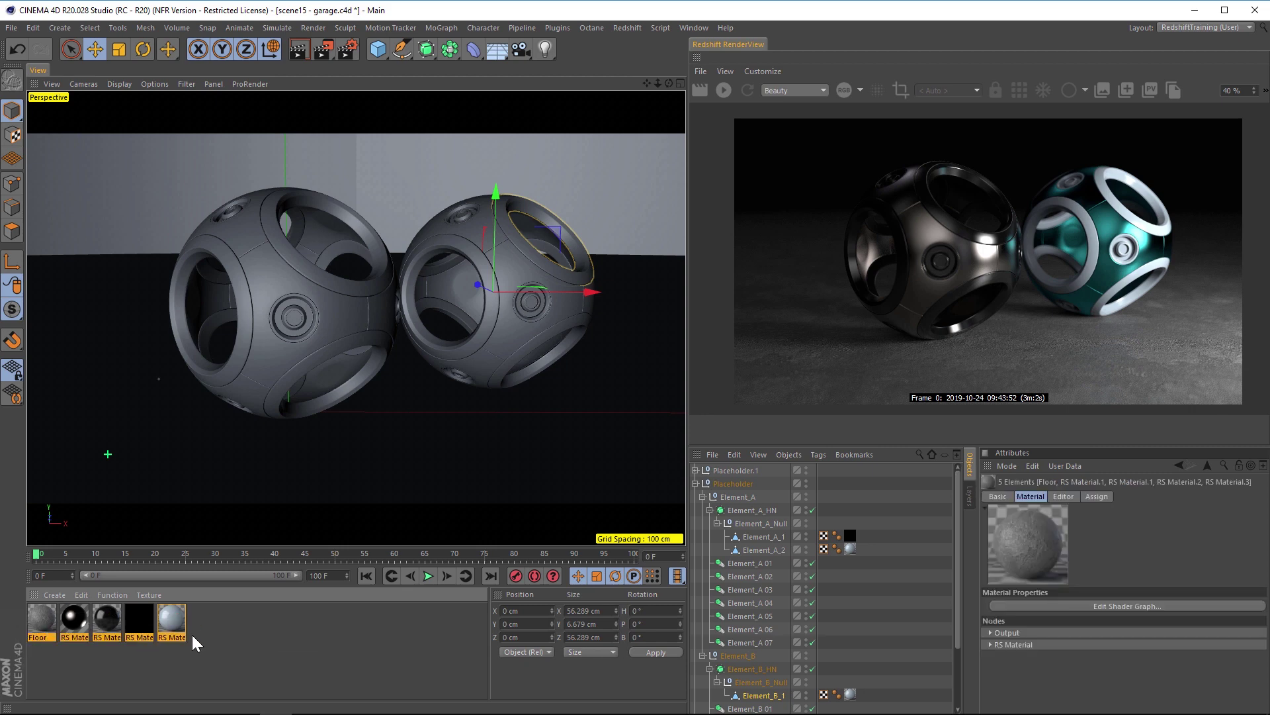
left_click(915, 519)
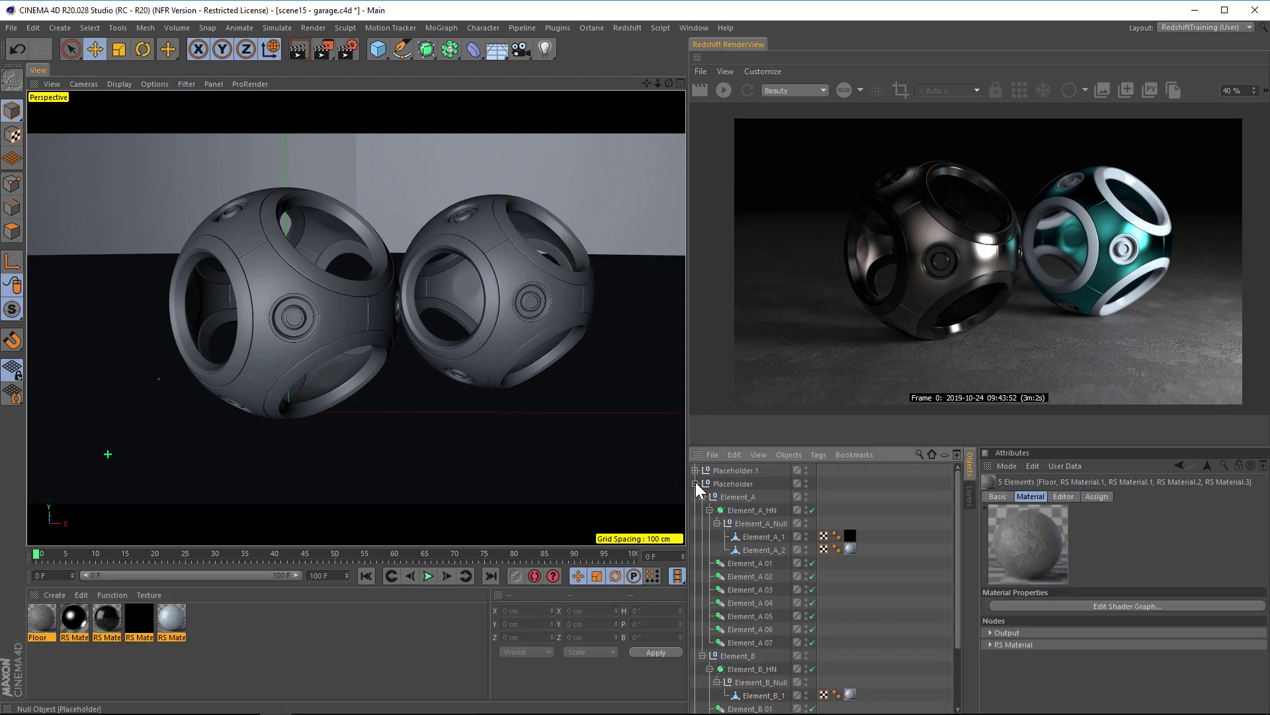
left_click(695, 483)
- Open the Redshift AOV Manager from the Redshift menu
left_click(627, 27)
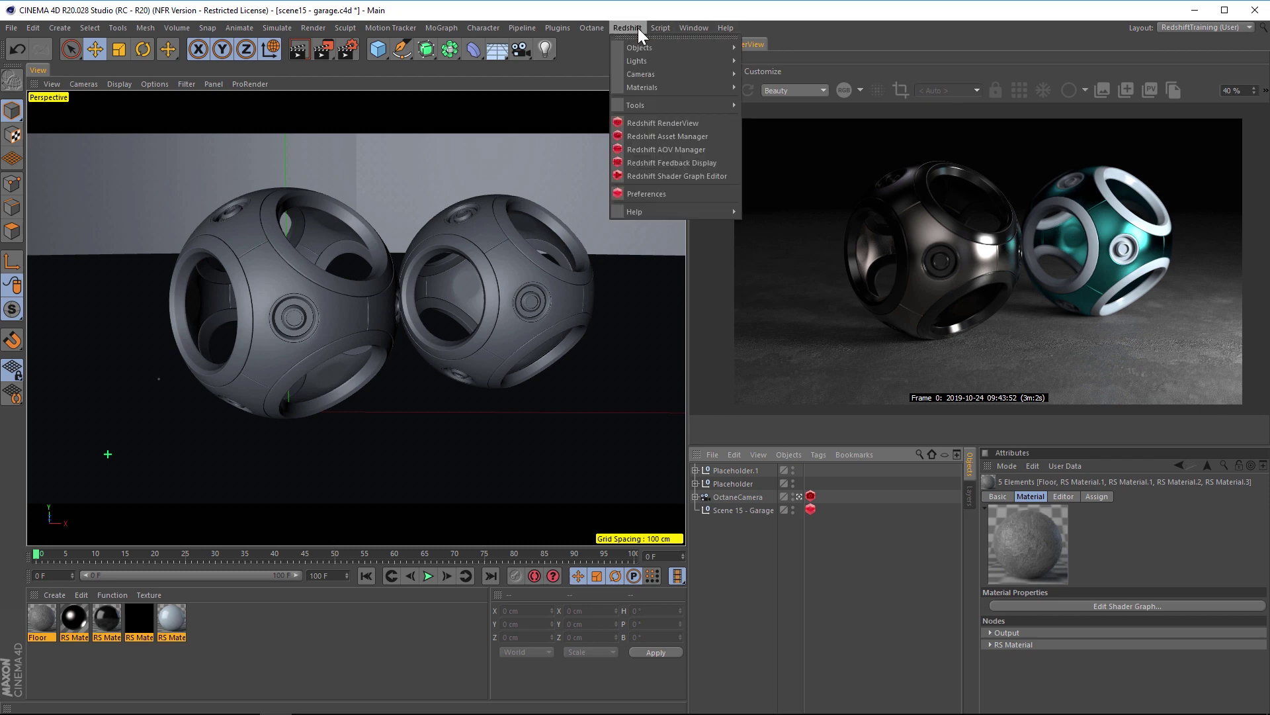
left_click(641, 50)
left_click(629, 27)
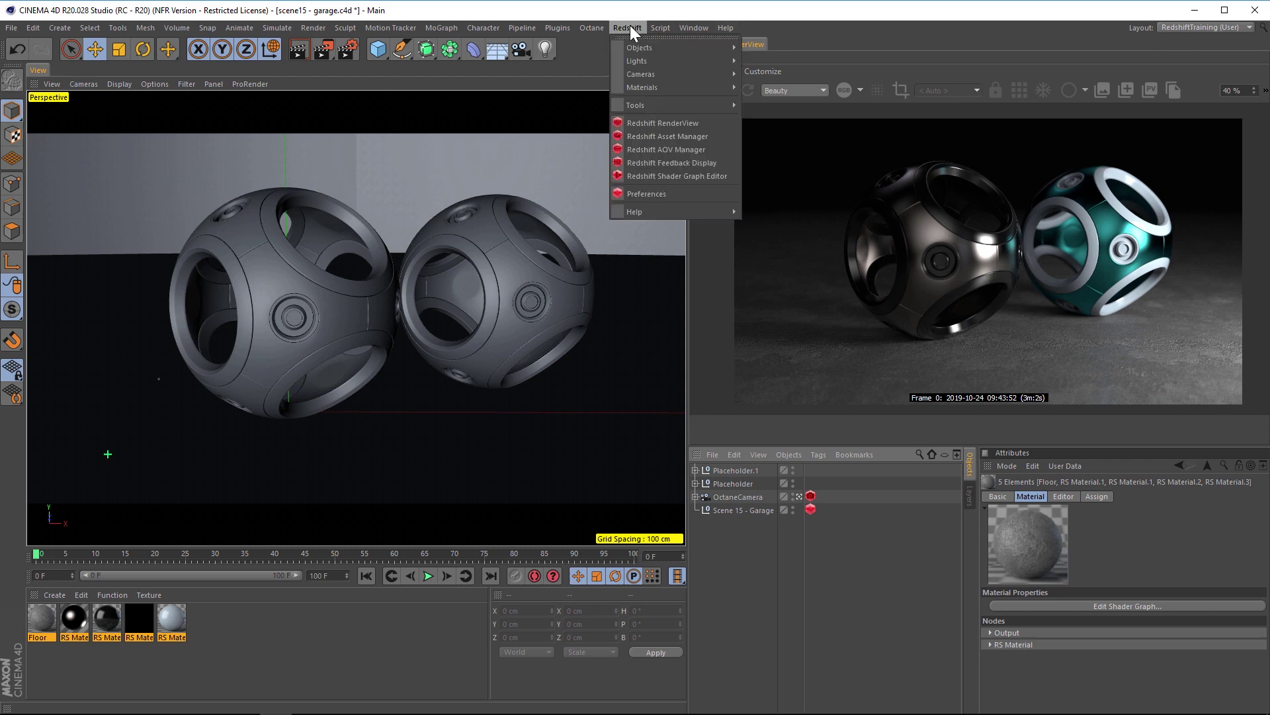
left_click(678, 148)
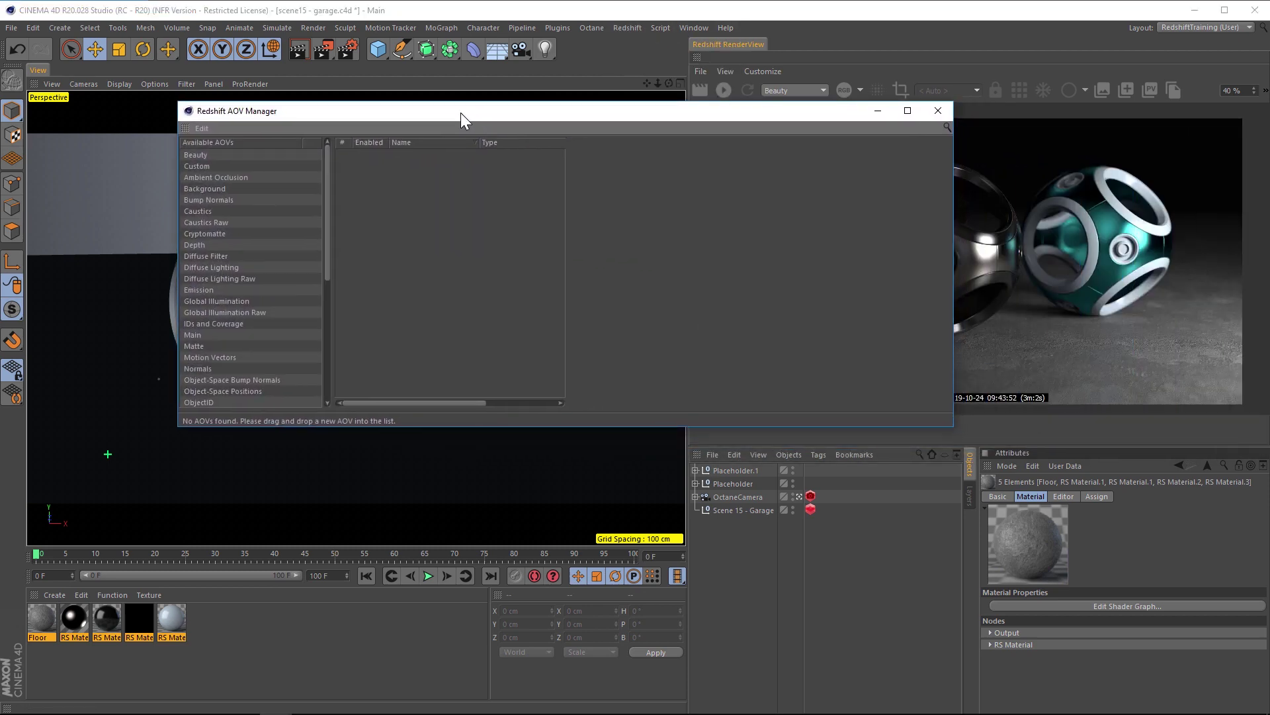
scroll(328, 166, "down", 4)
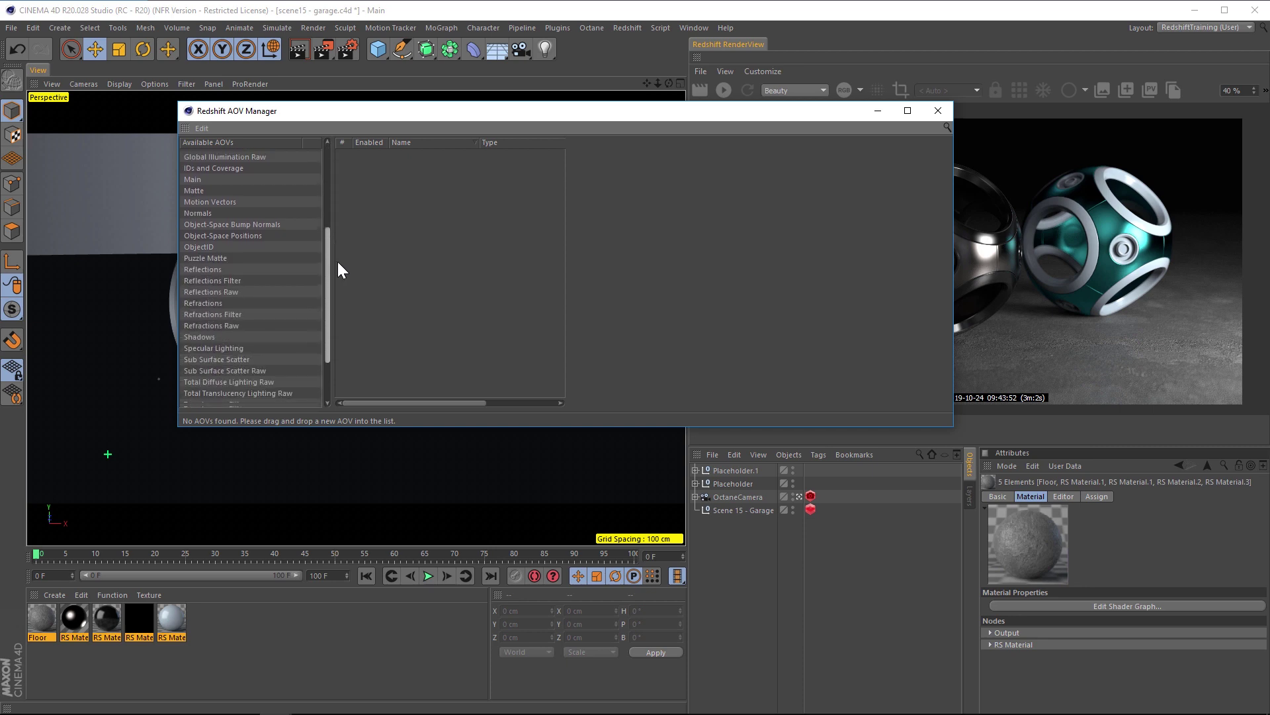
scroll(339, 219, "up", 4)
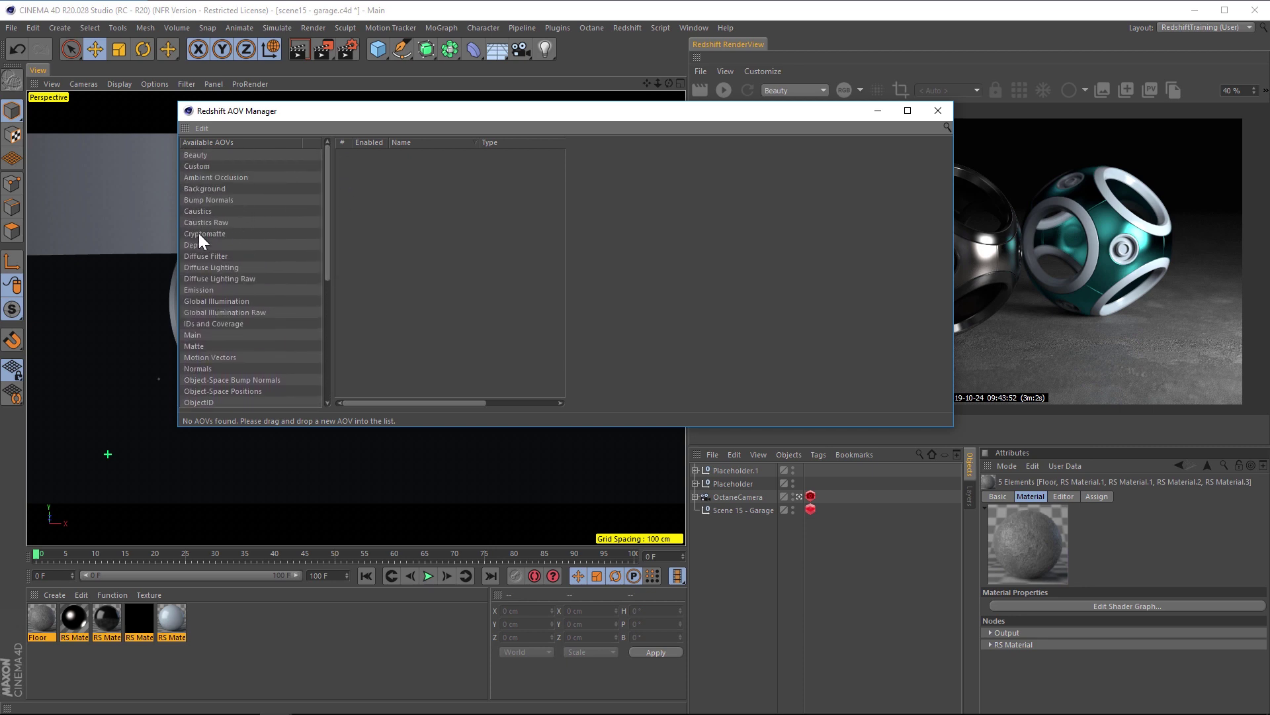
- Add a Cryptomatte AOV to the list and set its ID Type to RS Object ID
left_click_drag(199, 233, 384, 165)
left_click(406, 154)
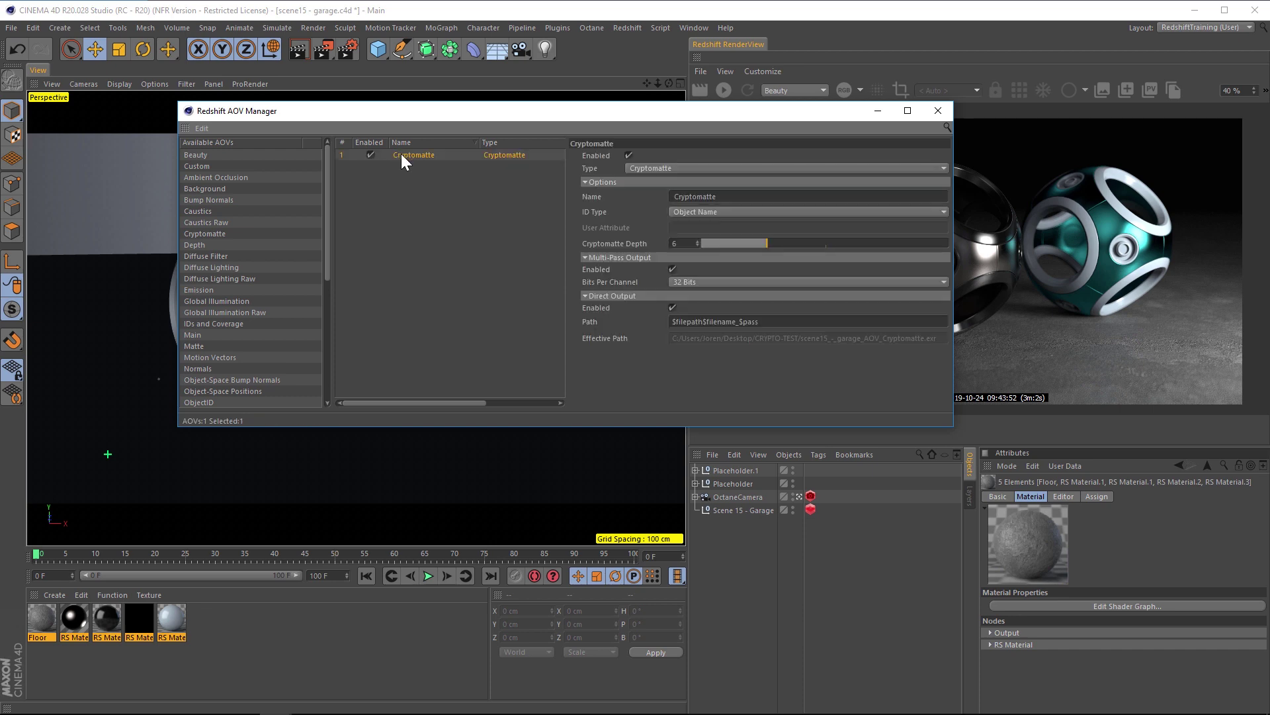
left_click_drag(662, 113, 581, 102)
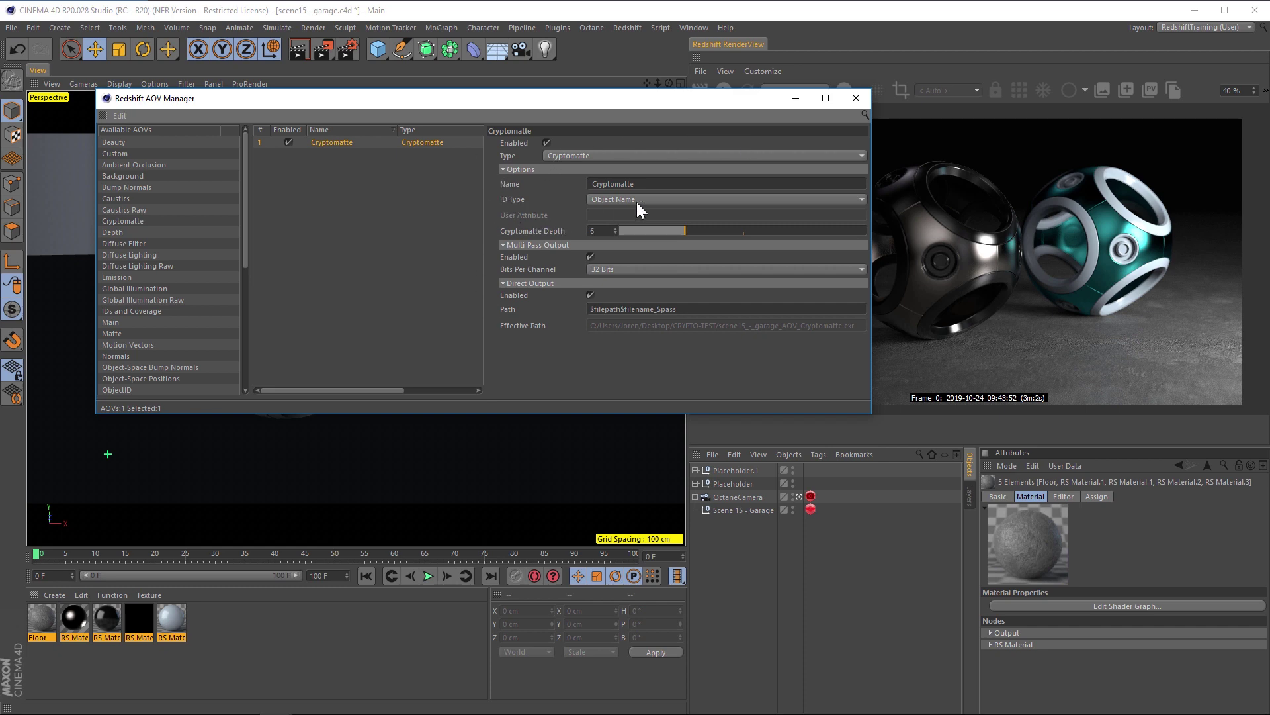
left_click(704, 198)
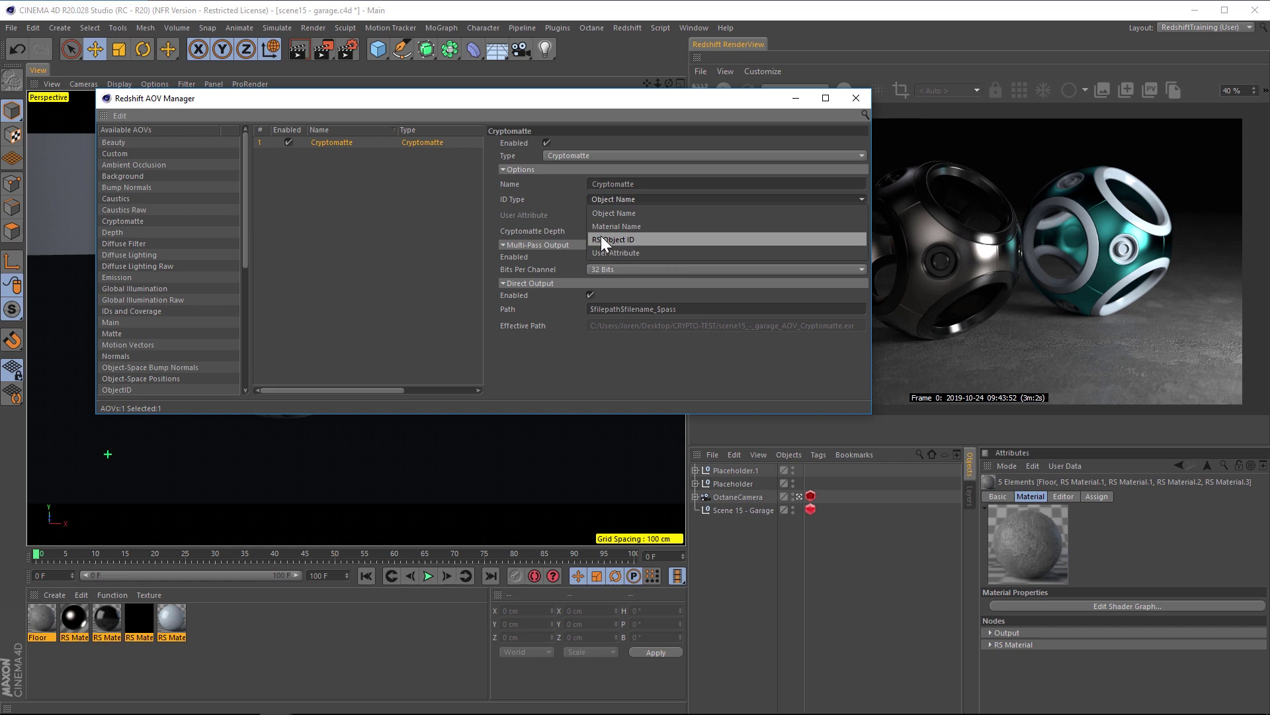
left_click(614, 239)
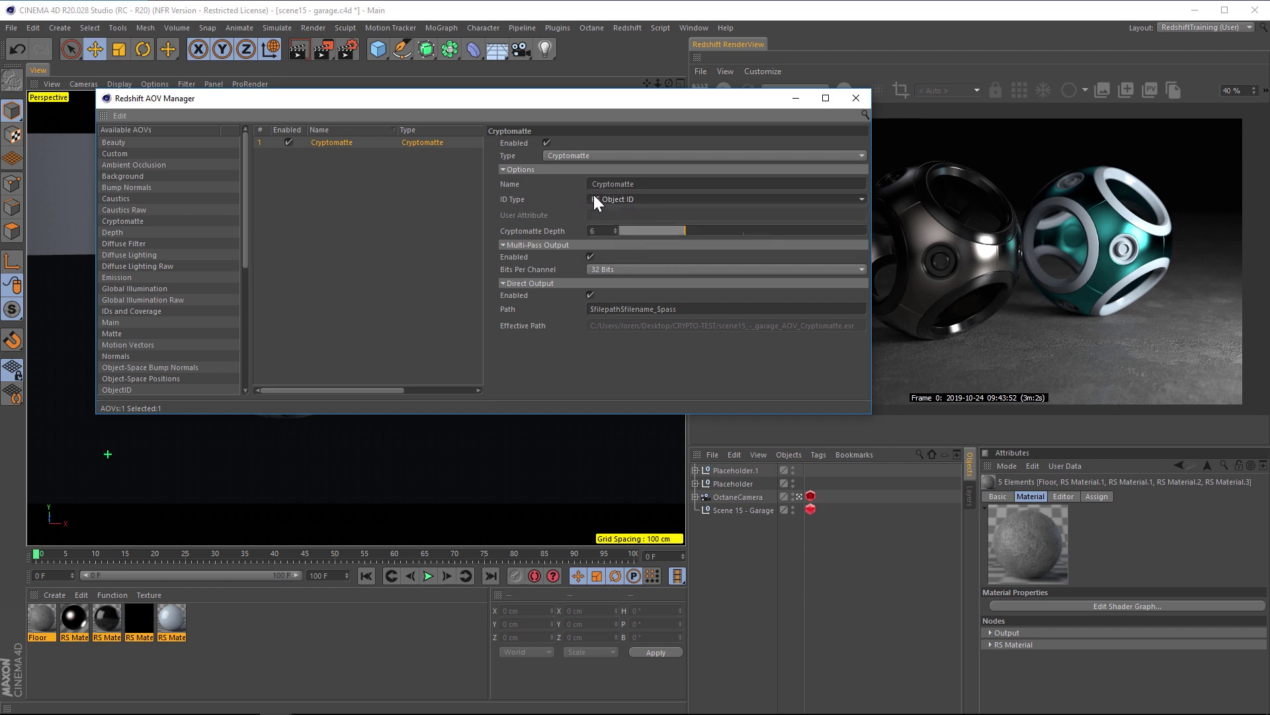
- Expand Placeholder.1 and add a Redshift Object tag to Element_A_1
left_click(695, 469)
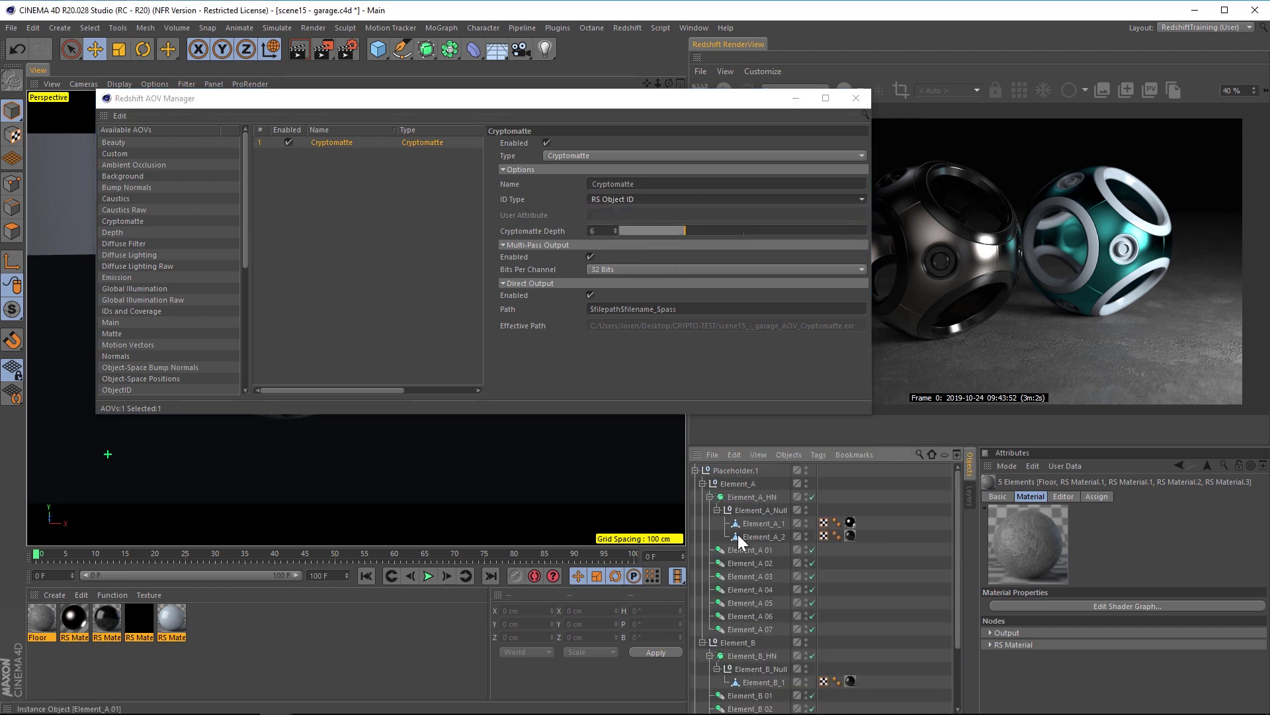
right_click(765, 522)
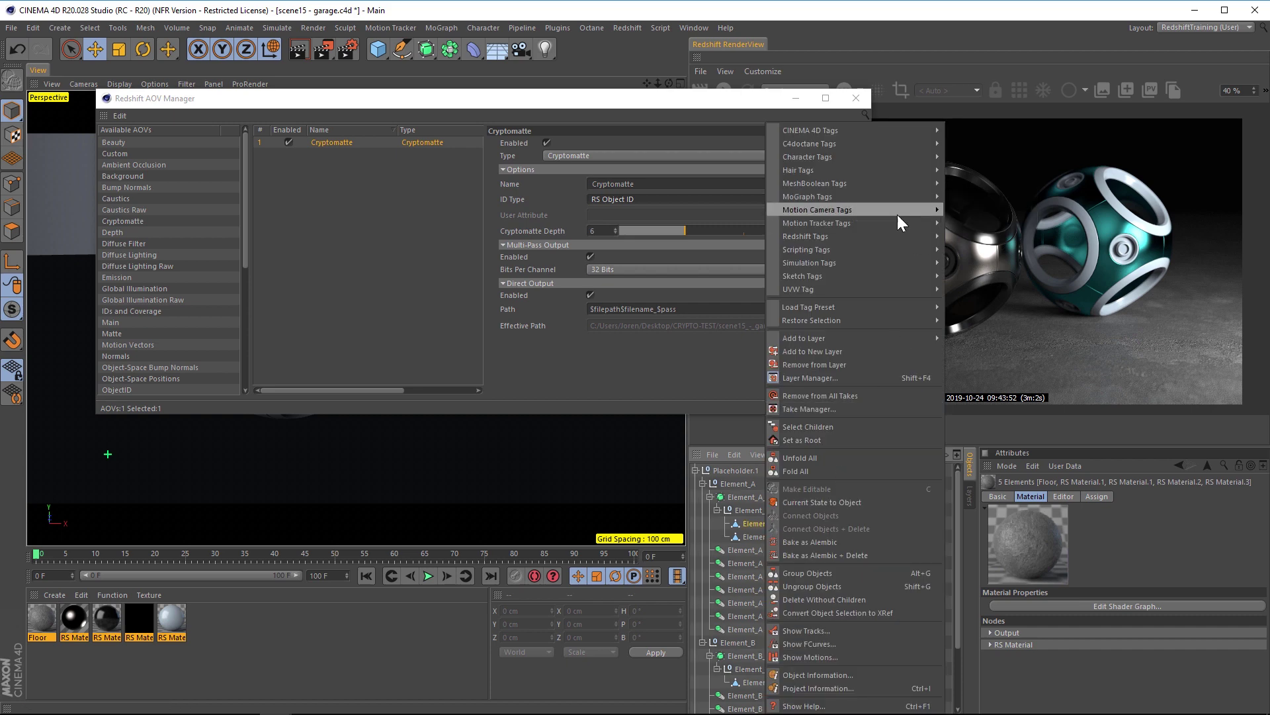
mouse_move(922, 227)
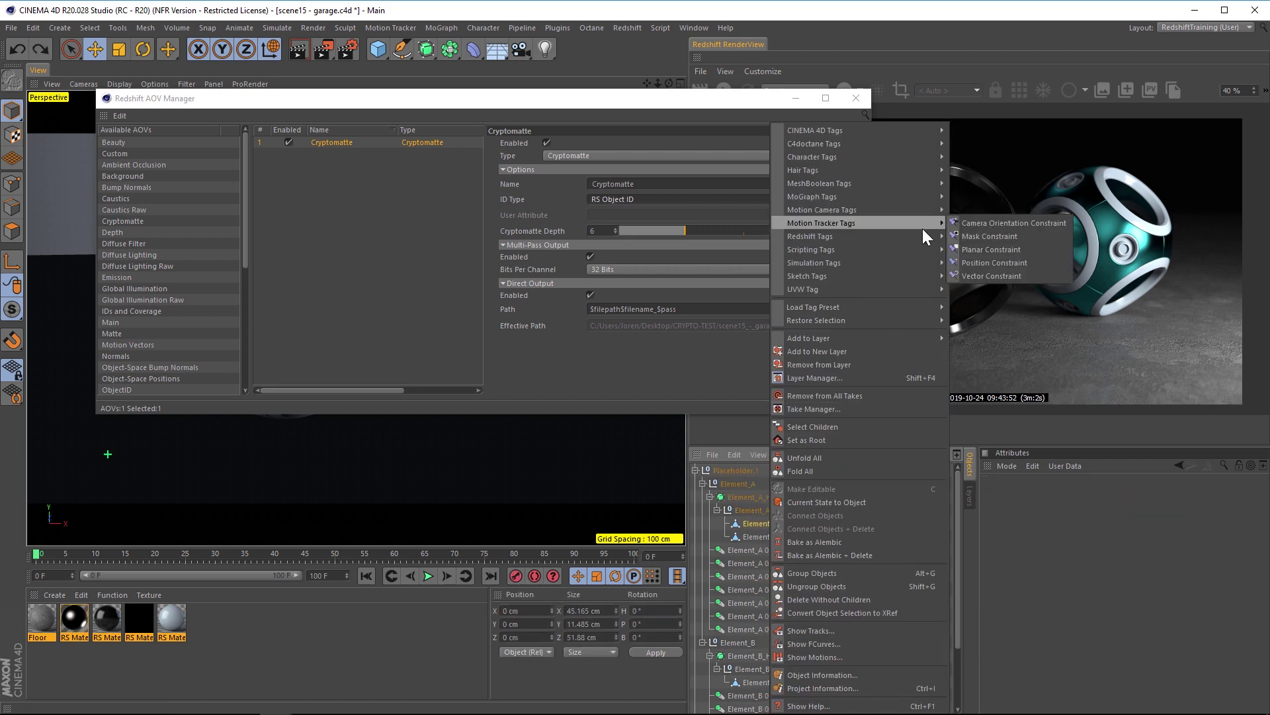
left_click(986, 248)
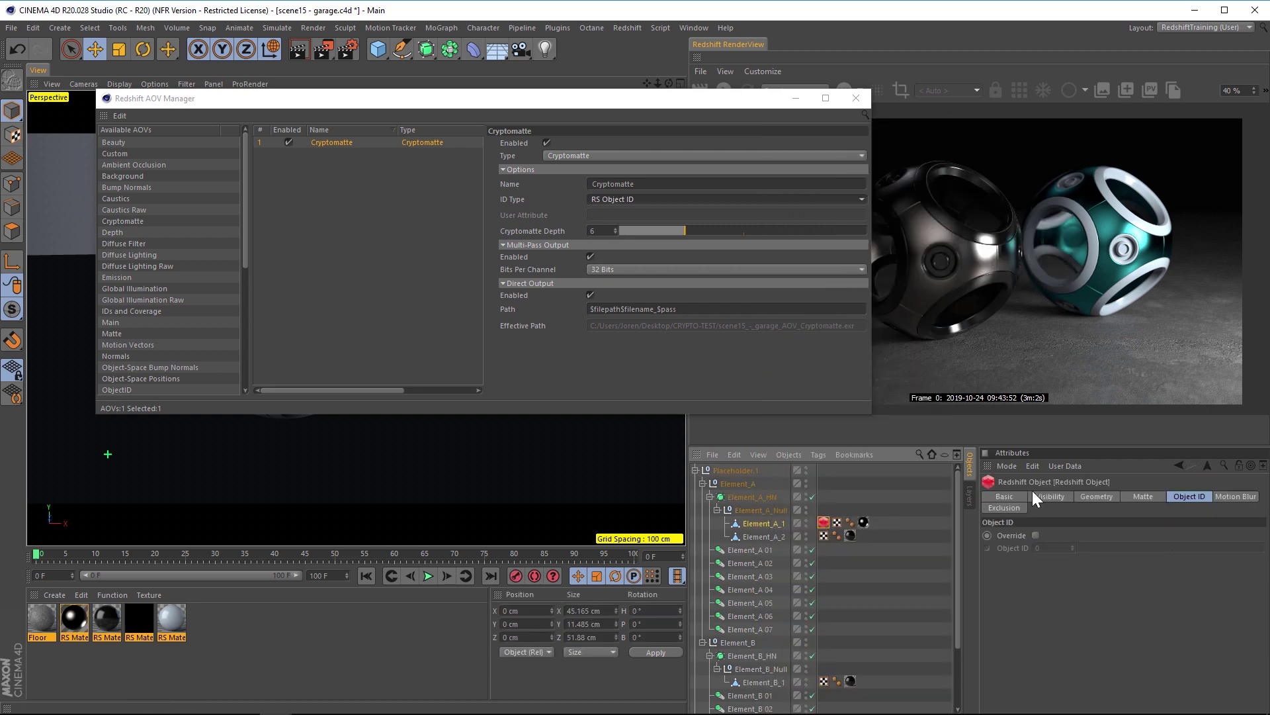
- Enable the tag's Object ID Override, then delete the Redshift Object tag
left_click(1188, 496)
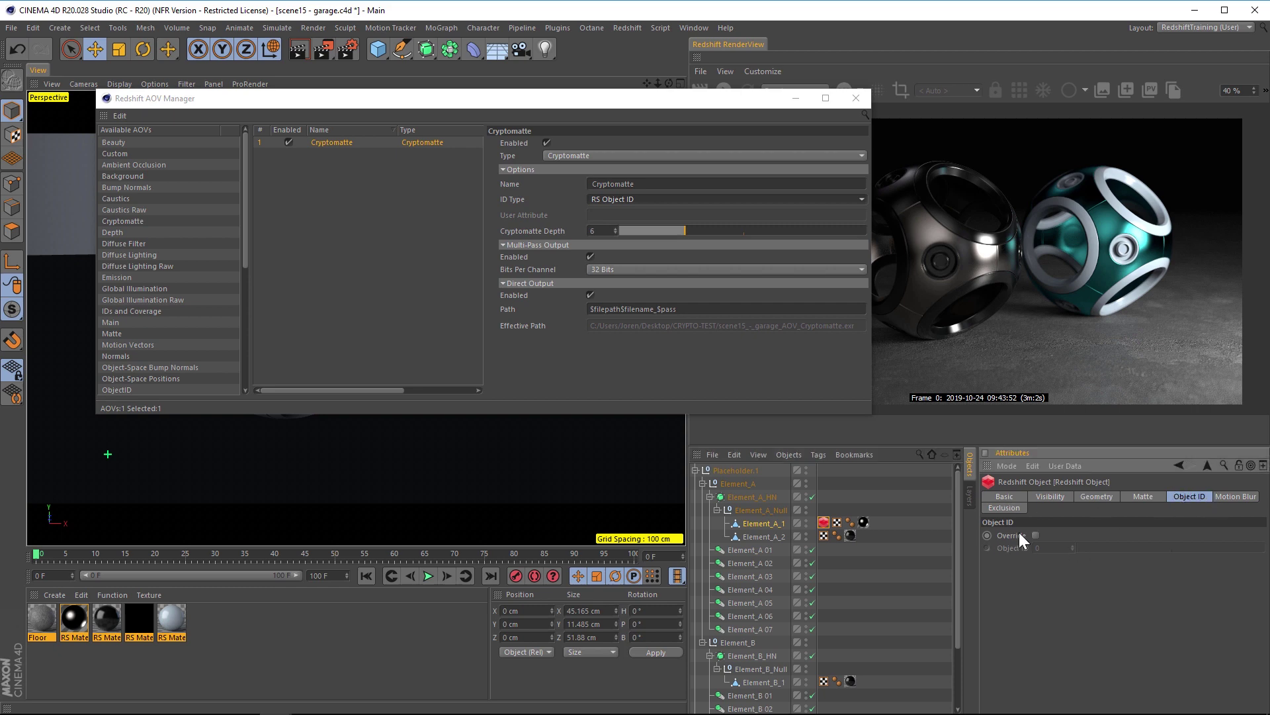
left_click(1035, 536)
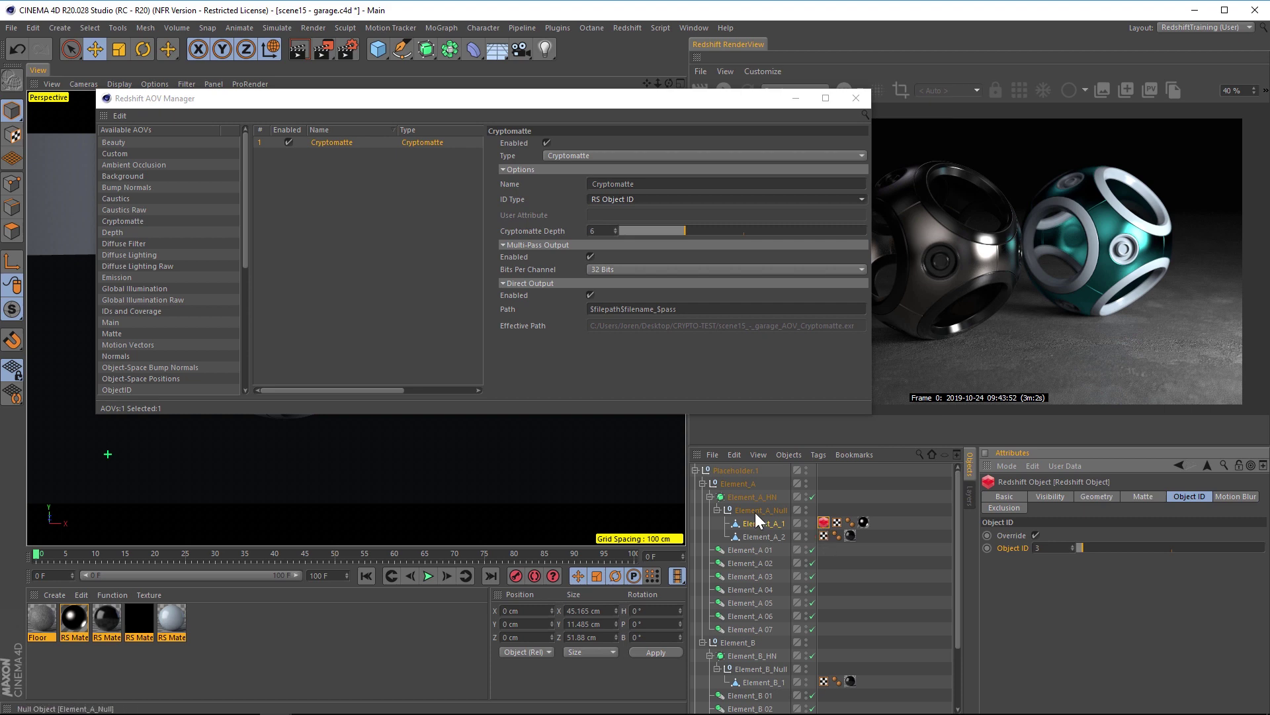
left_click(824, 523)
key("Delete")
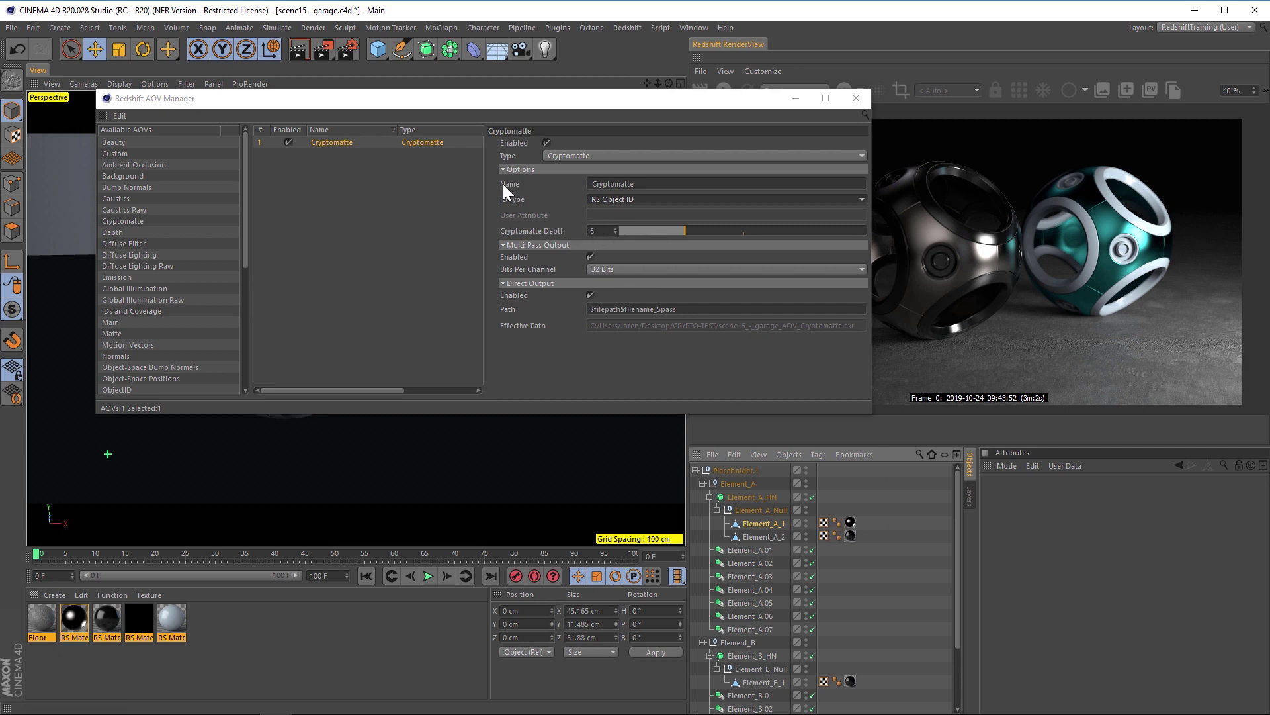
- Switch the Cryptomatte ID Type to Object Name, then try Material Name
left_click(633, 197)
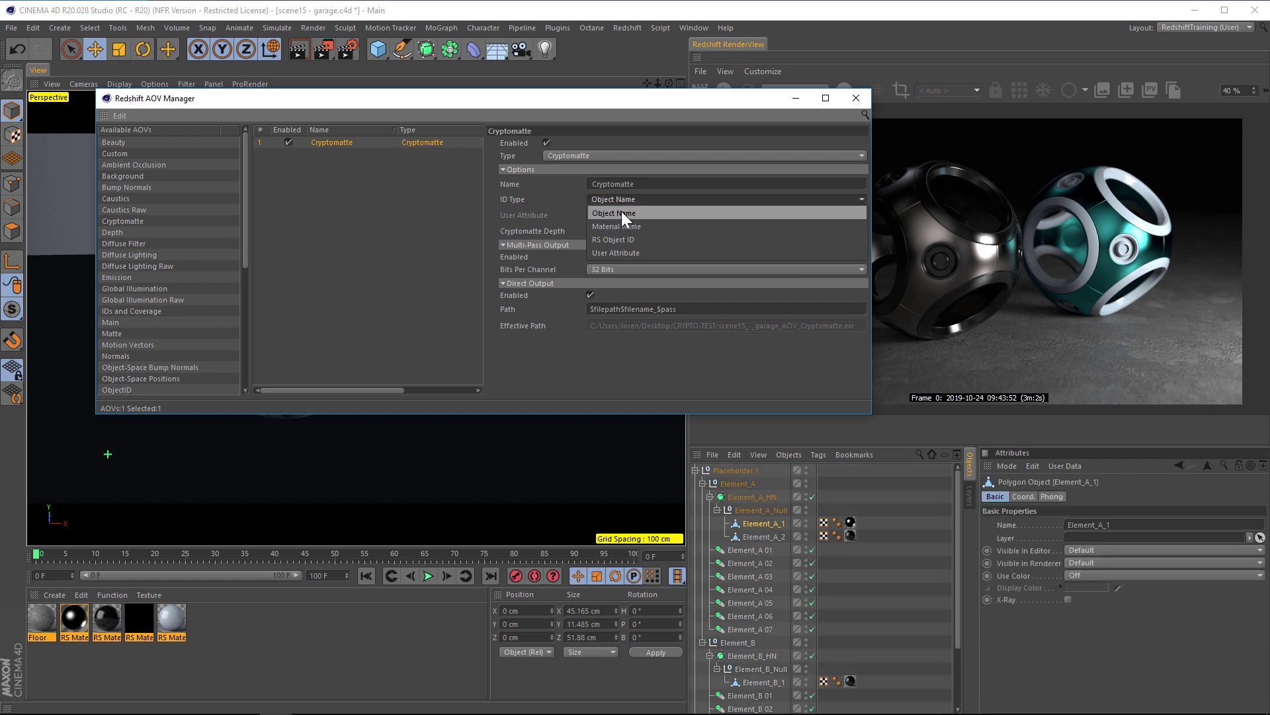
left_click(621, 213)
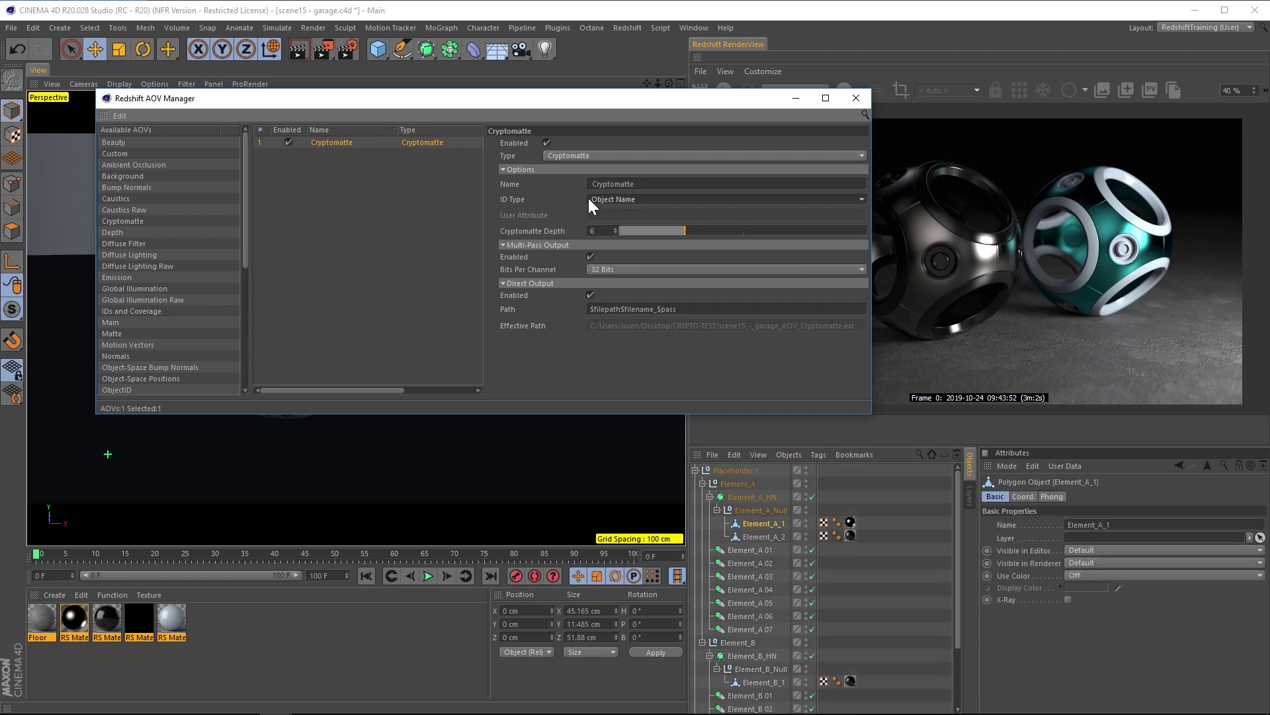
left_click(762, 525)
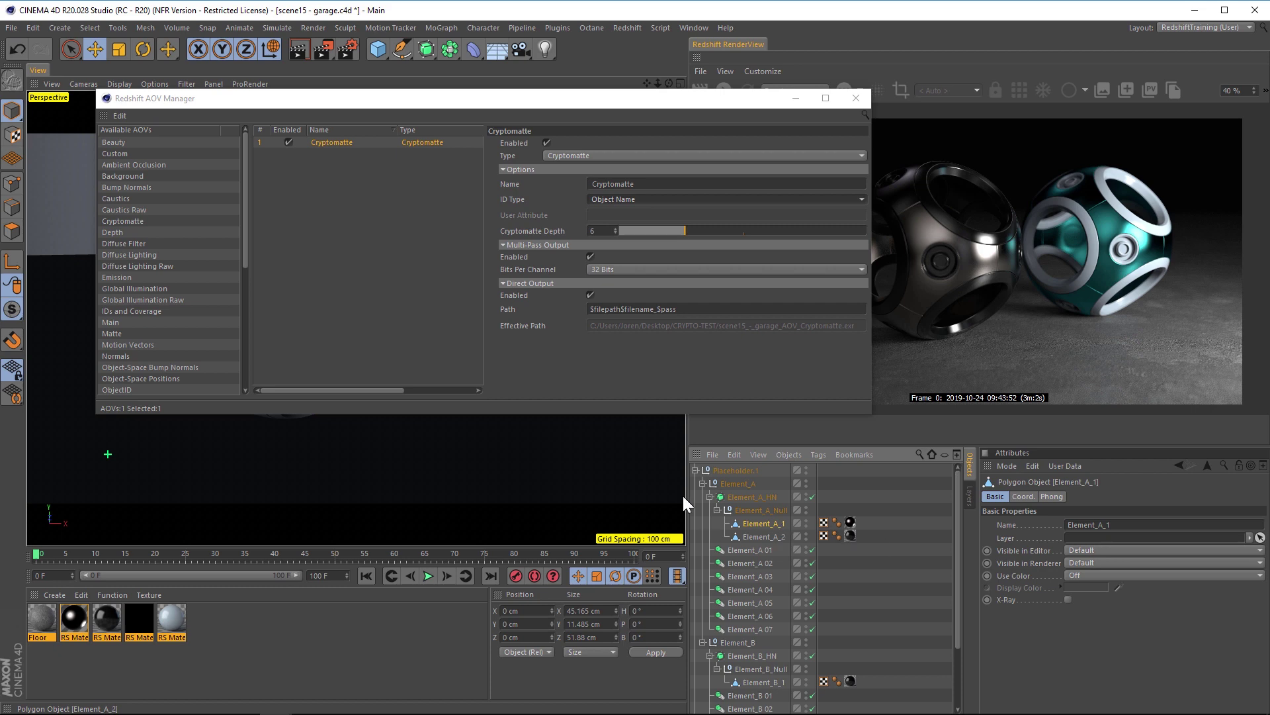
left_click(621, 198)
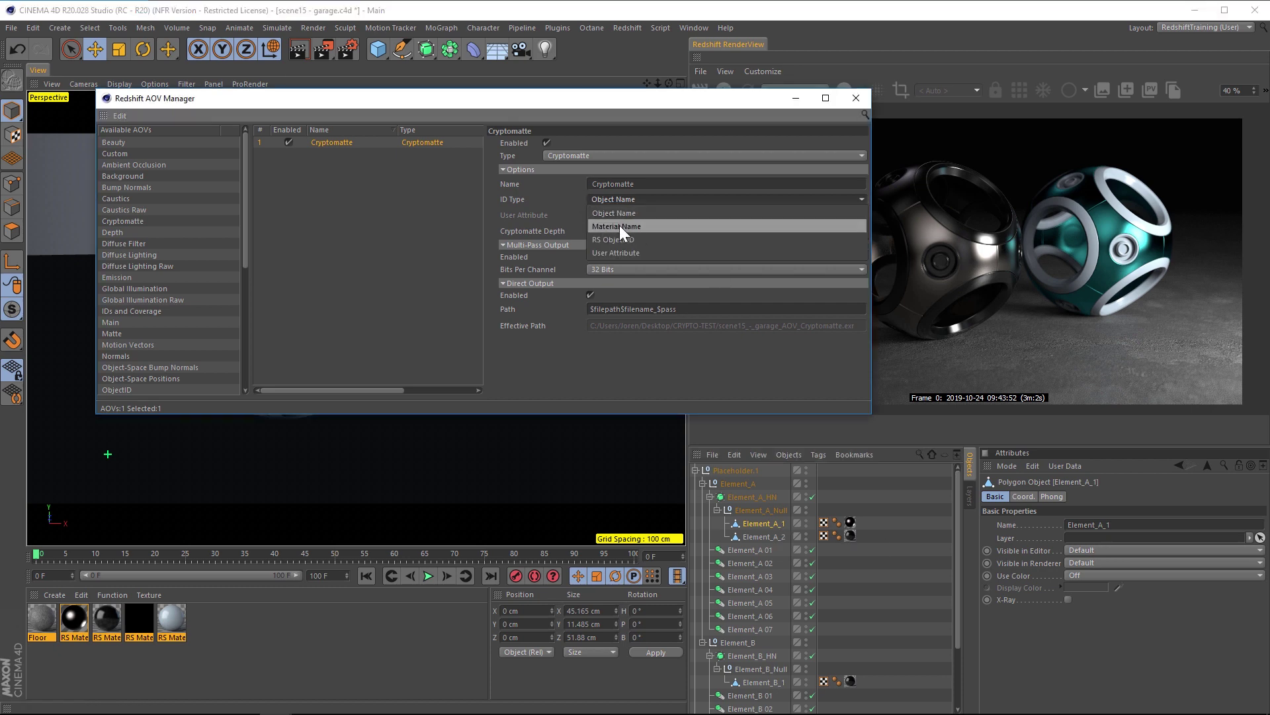
left_click(620, 225)
- Box-select all five materials, then select only the Floor material
left_click(217, 614)
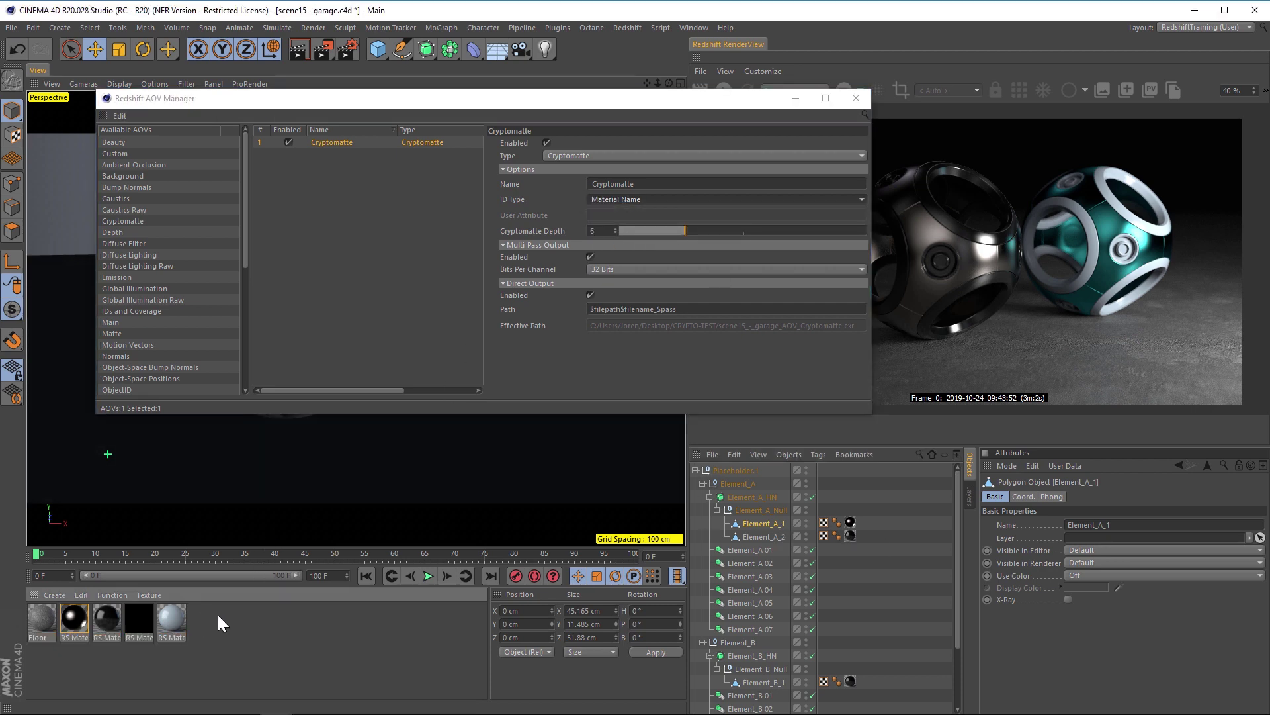
left_click_drag(218, 616, 14, 634)
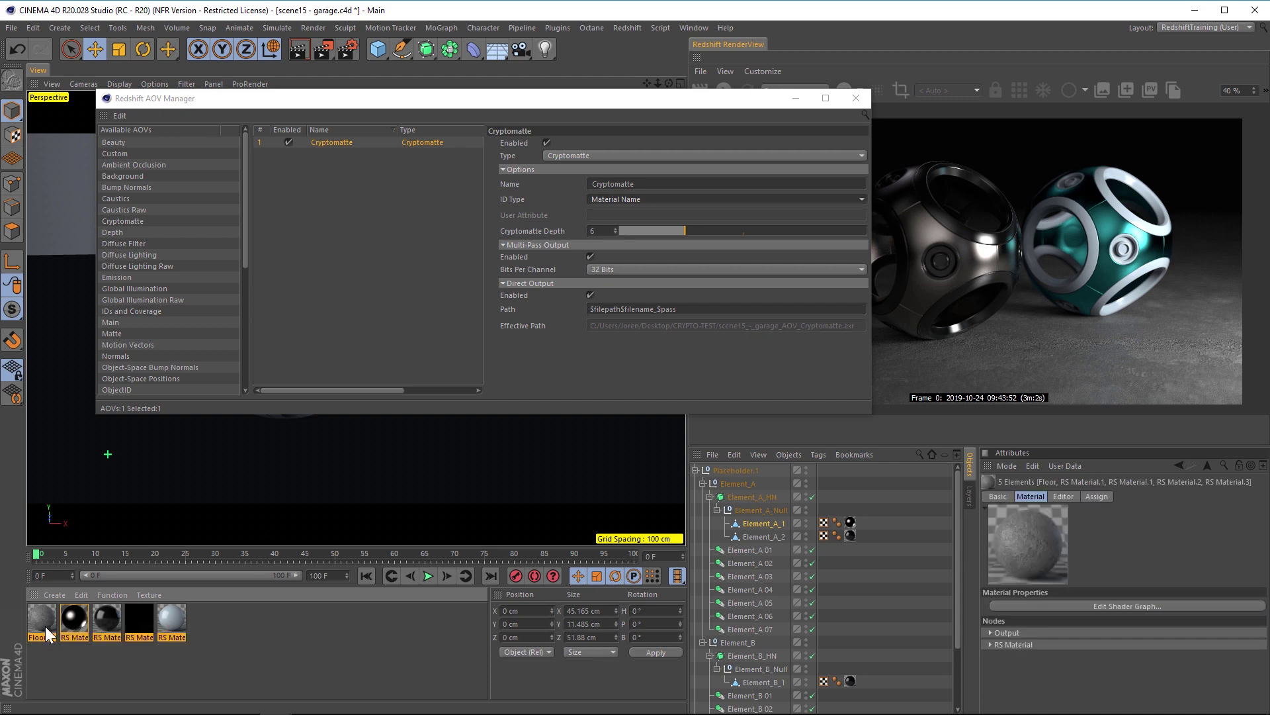
left_click(42, 620)
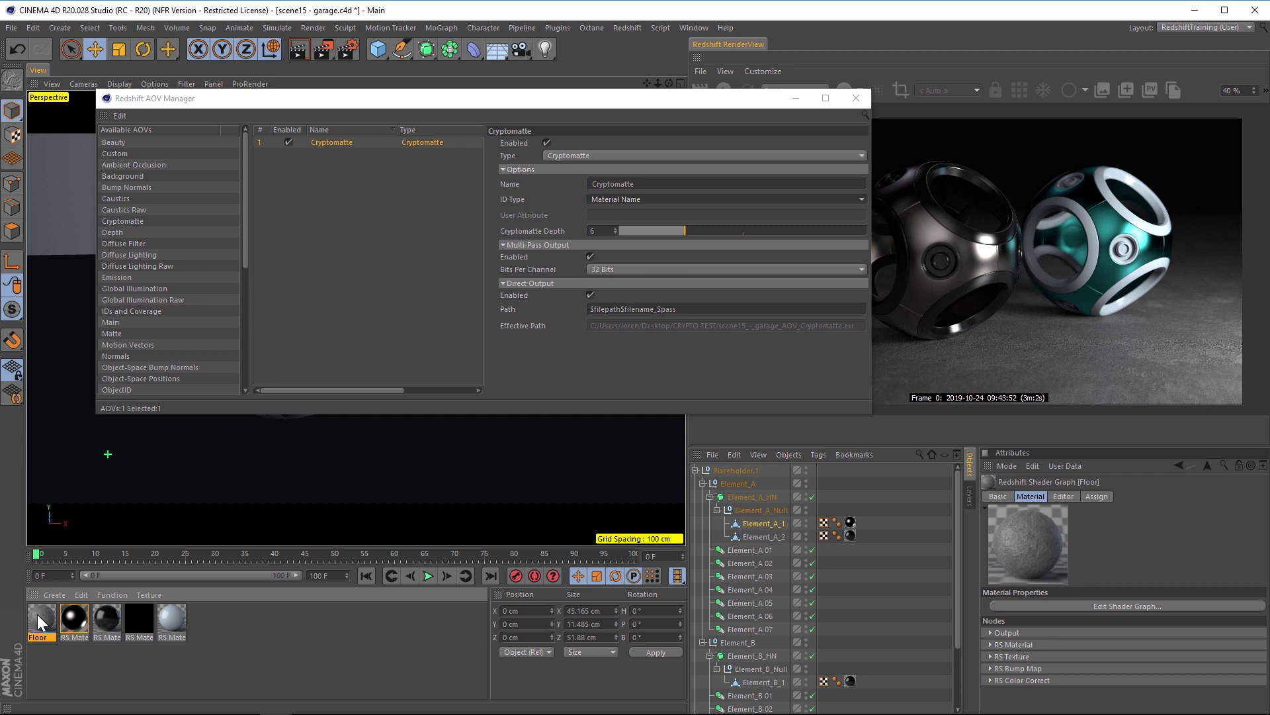
- Set the Cryptomatte ID Type back to Object Name and add a second Cryptomatte pass
left_click(614, 200)
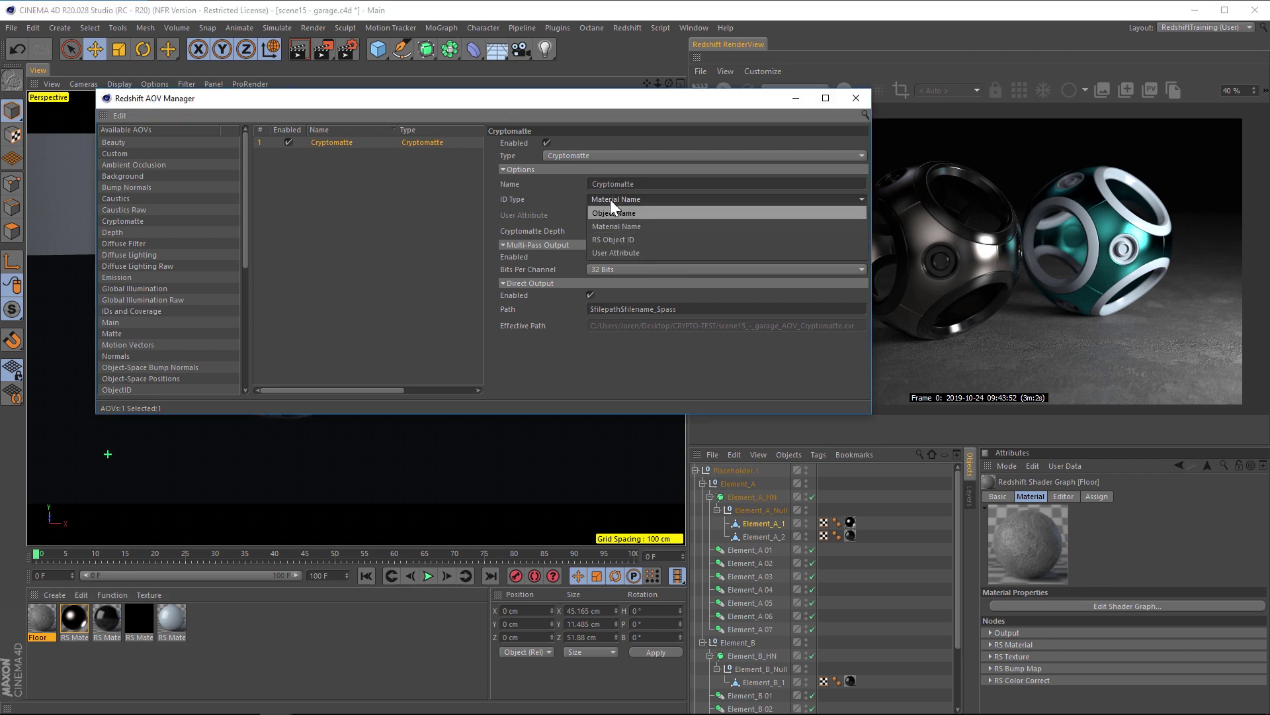
left_click(493, 195)
left_click(645, 199)
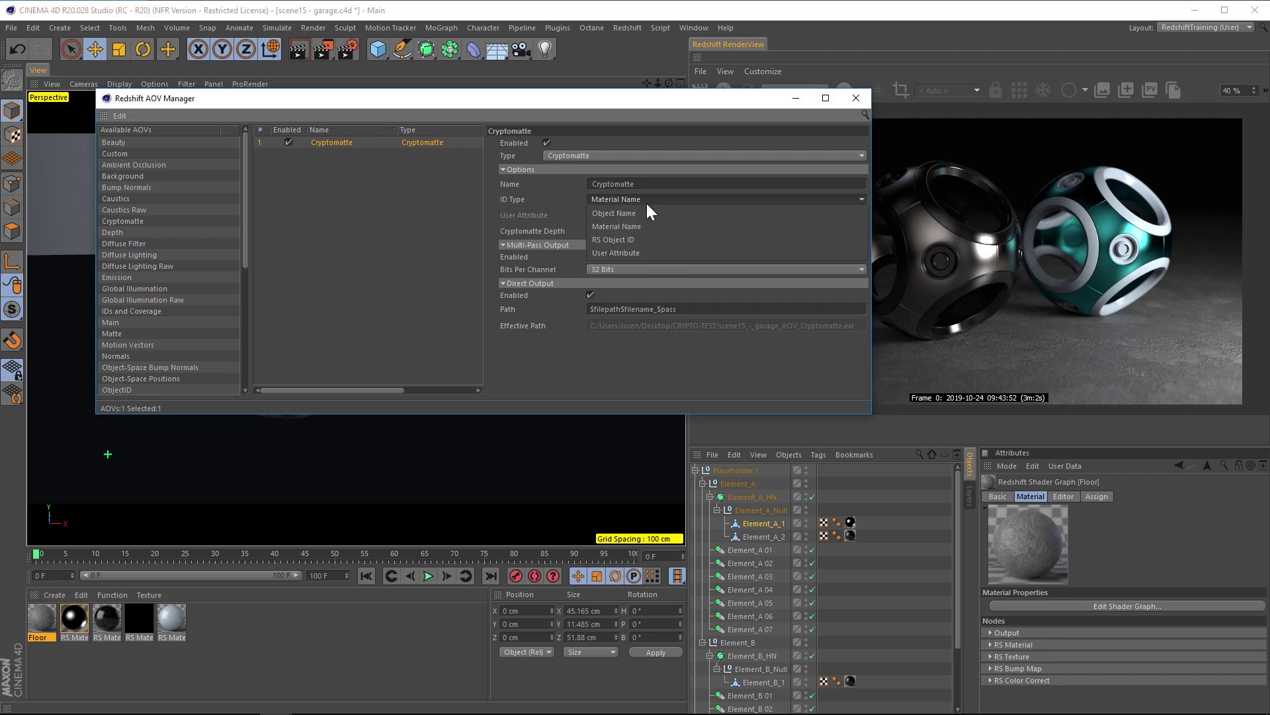
left_click(609, 213)
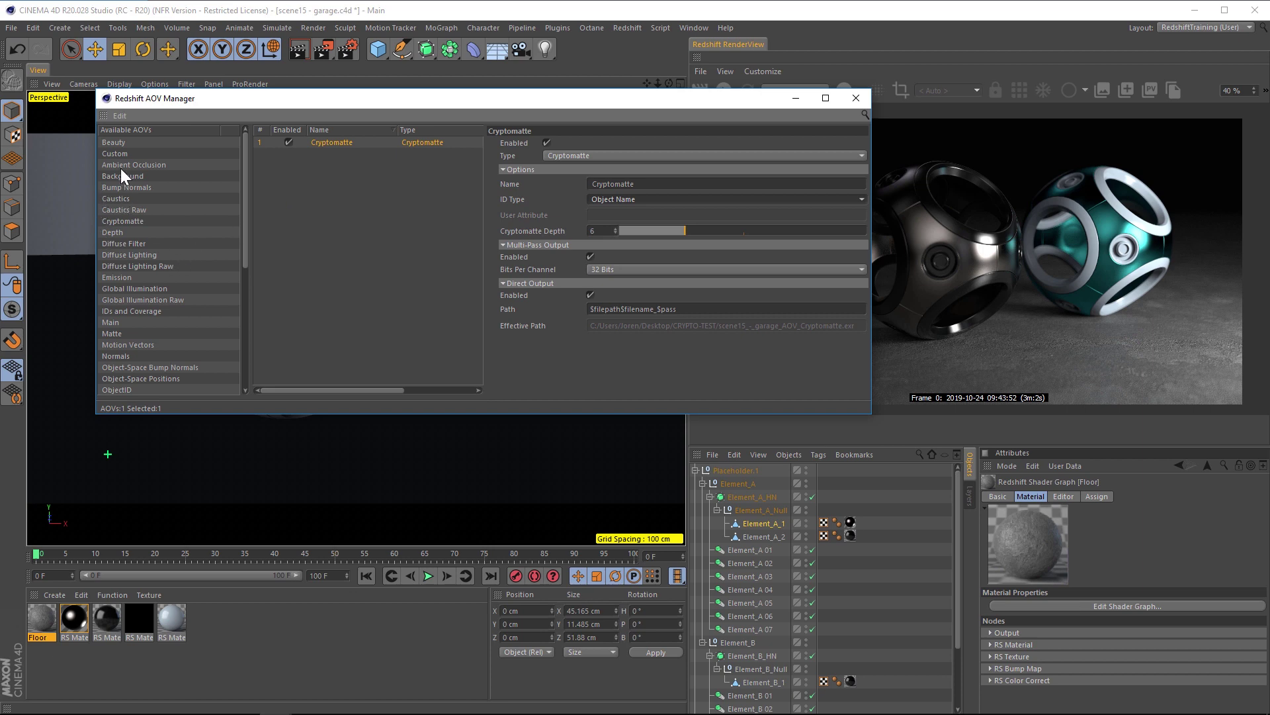
left_click_drag(122, 221, 329, 155)
- Set the Cryptomatte 1 pass's ID Type to Material Name
left_click(329, 154)
left_click(629, 198)
left_click(636, 226)
left_click(377, 225)
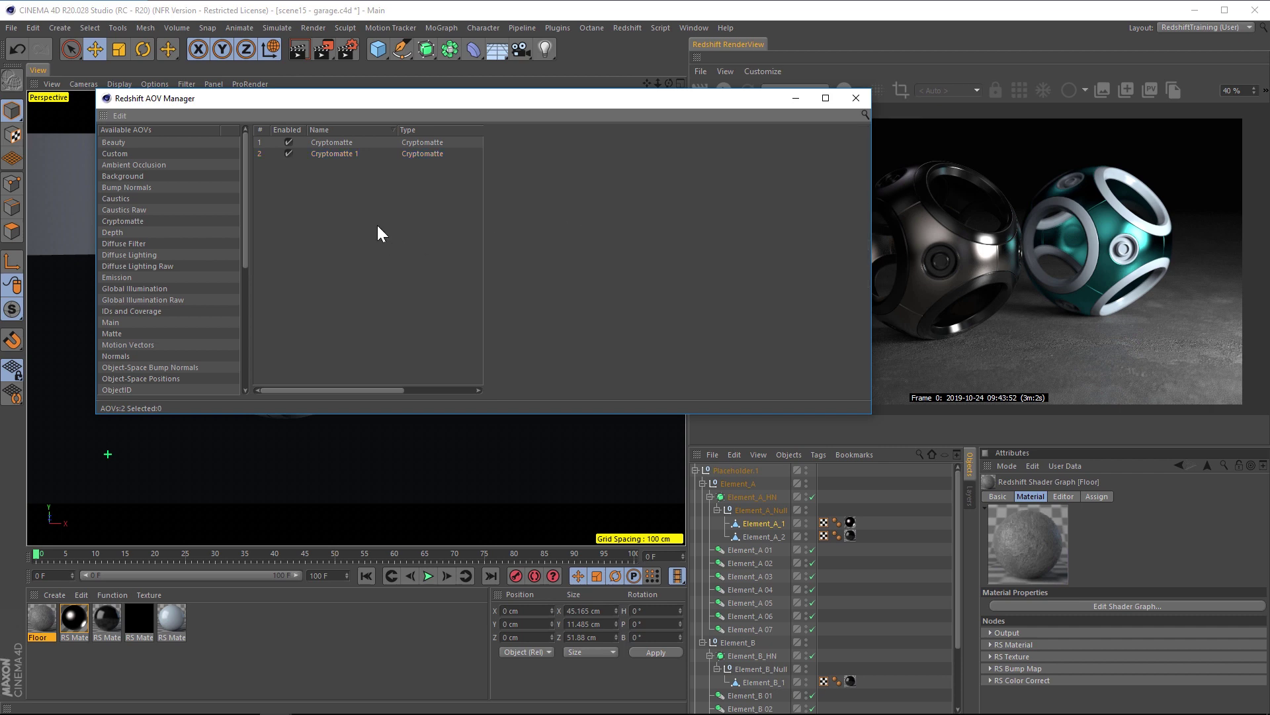
left_click_drag(523, 97, 511, 74)
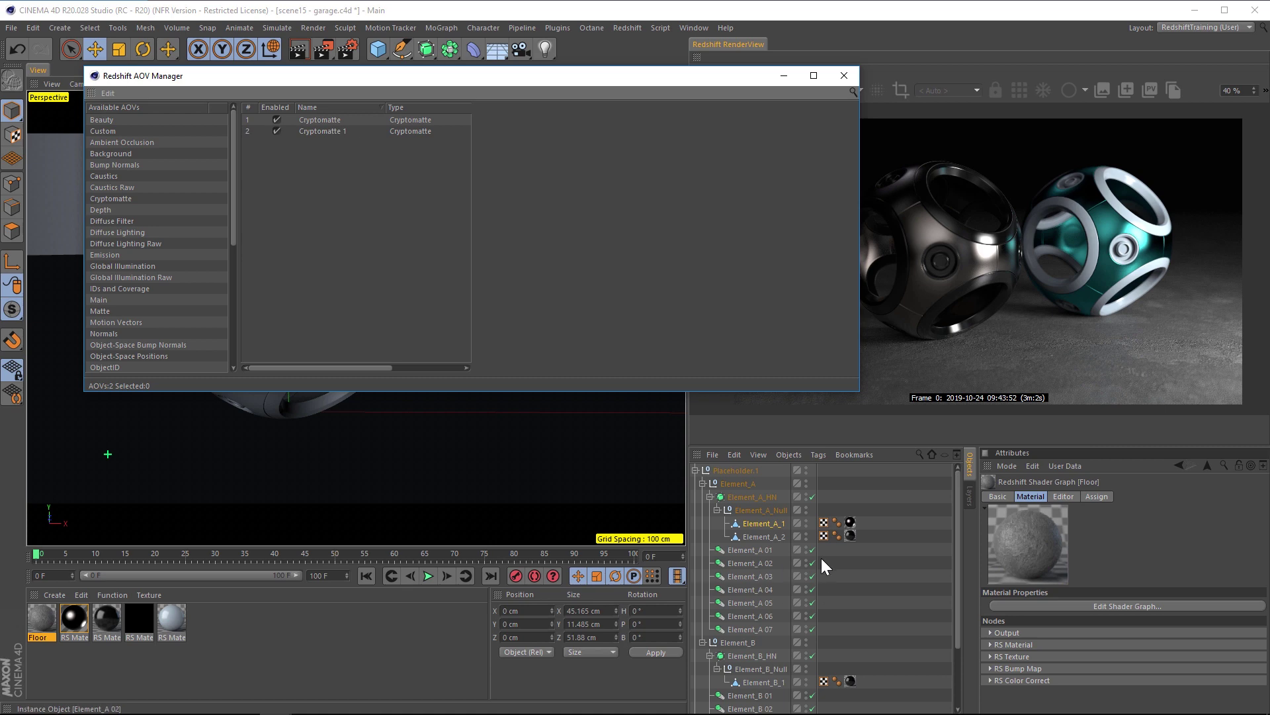
- Check the first Cryptomatte pass's ID Type without changing it, then close the AOV Manager
left_click(311, 120)
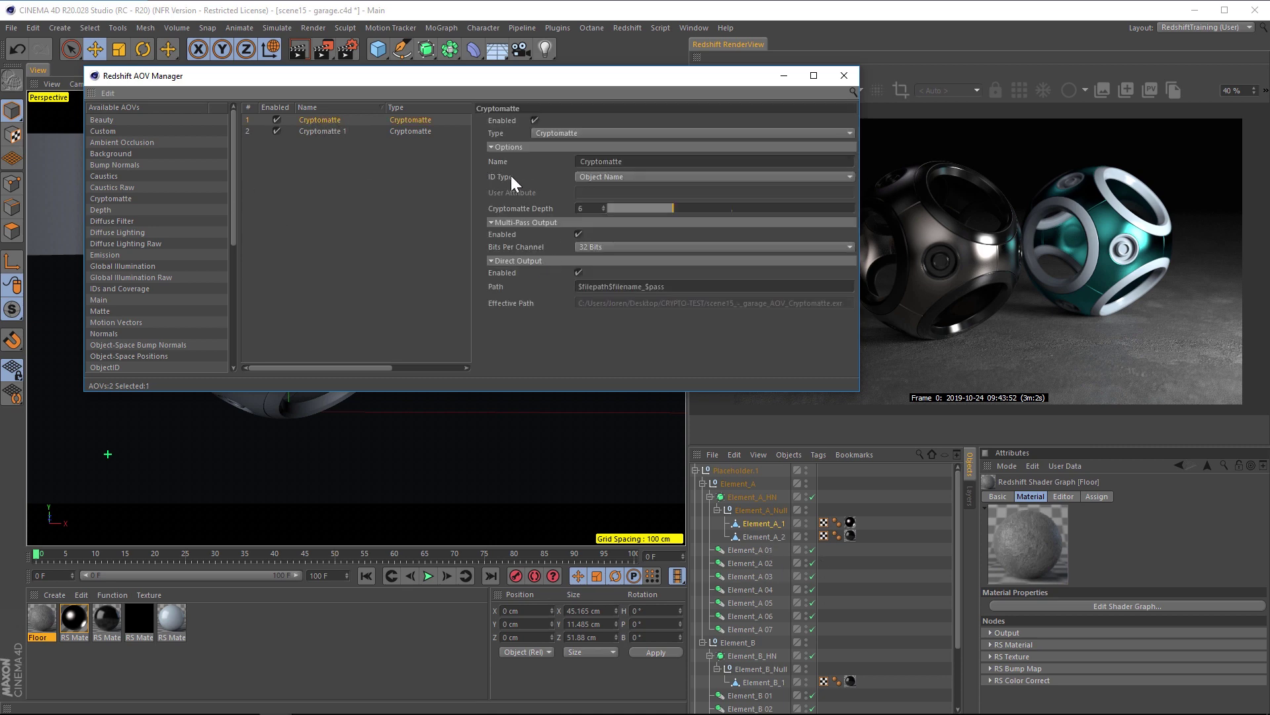
left_click(622, 178)
left_click(608, 179)
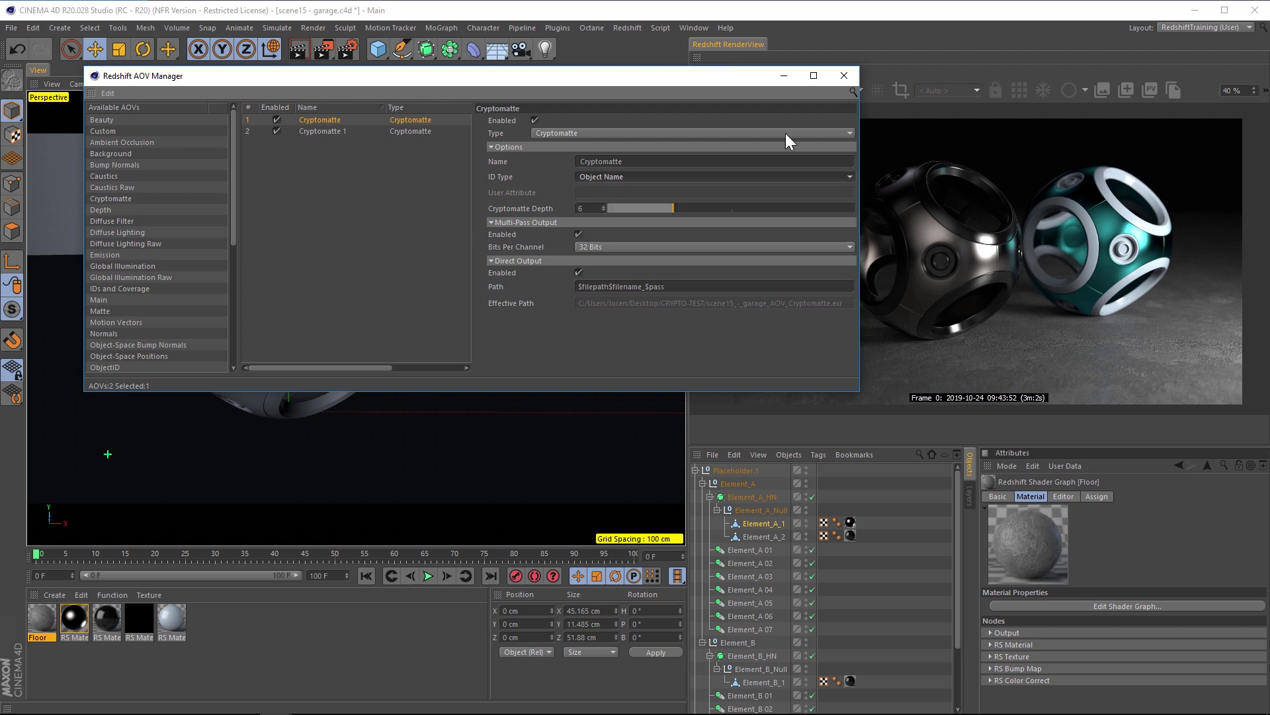
left_click(844, 76)
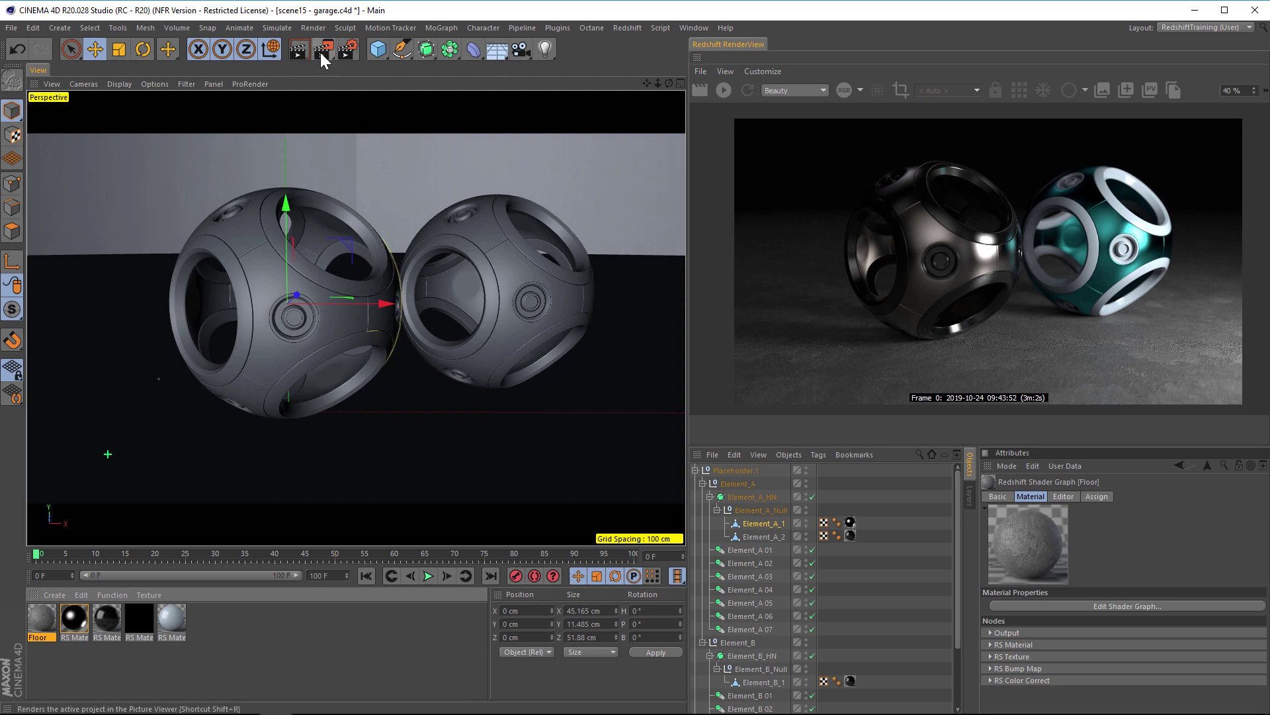
- Delete the two old layers and place the Cryptomatte EXR above Crypto.tif in the comp
mouse_move(311, 712)
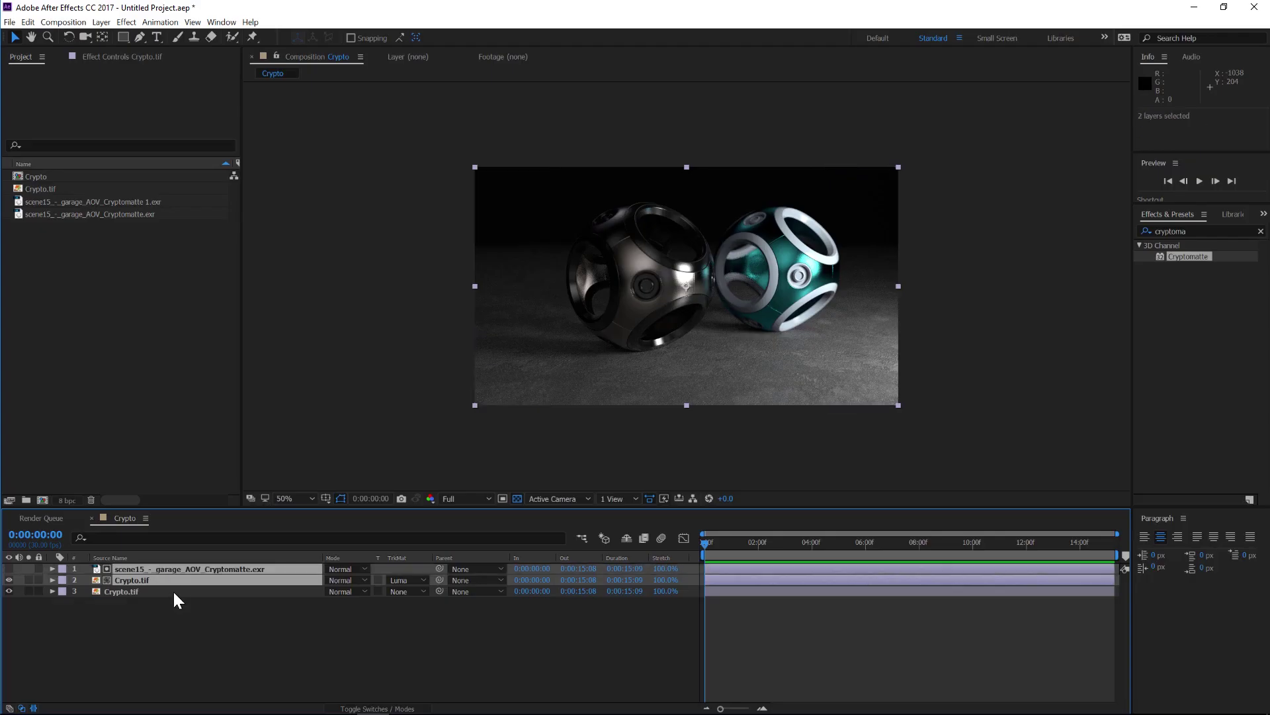
key("Delete")
left_click_drag(101, 268, 77, 197)
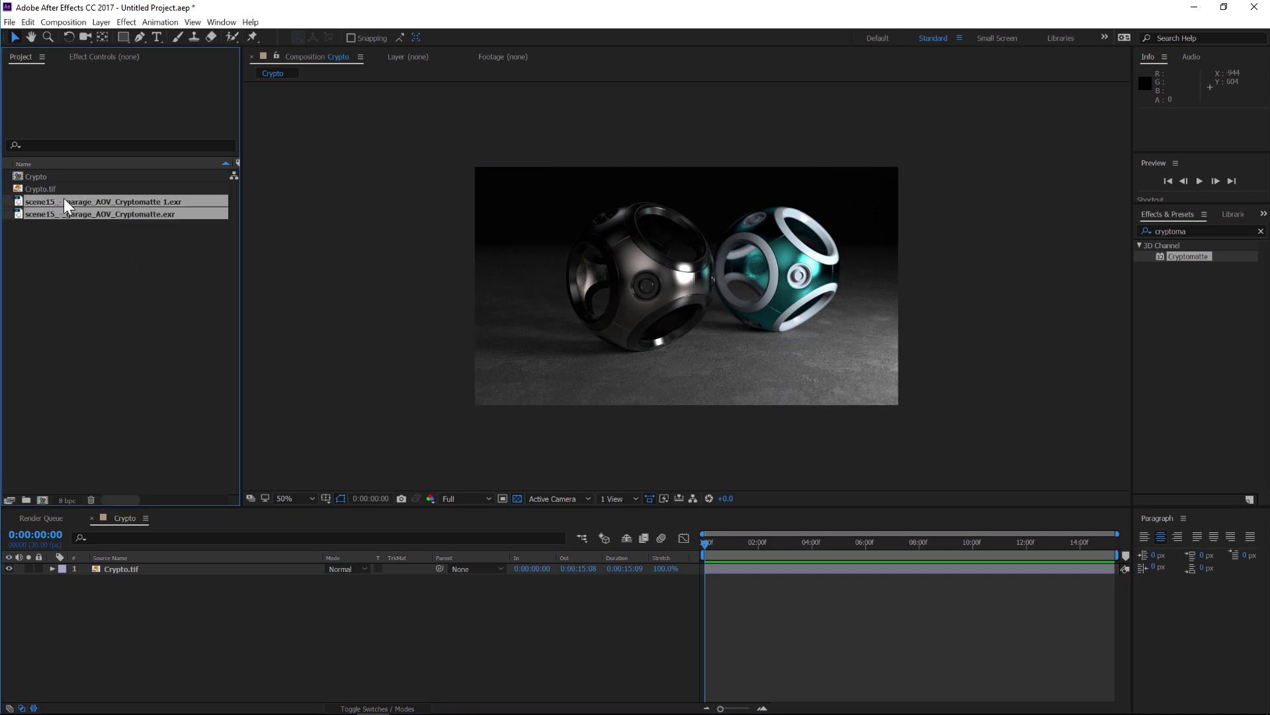
left_click(99, 241)
left_click_drag(94, 210, 154, 577)
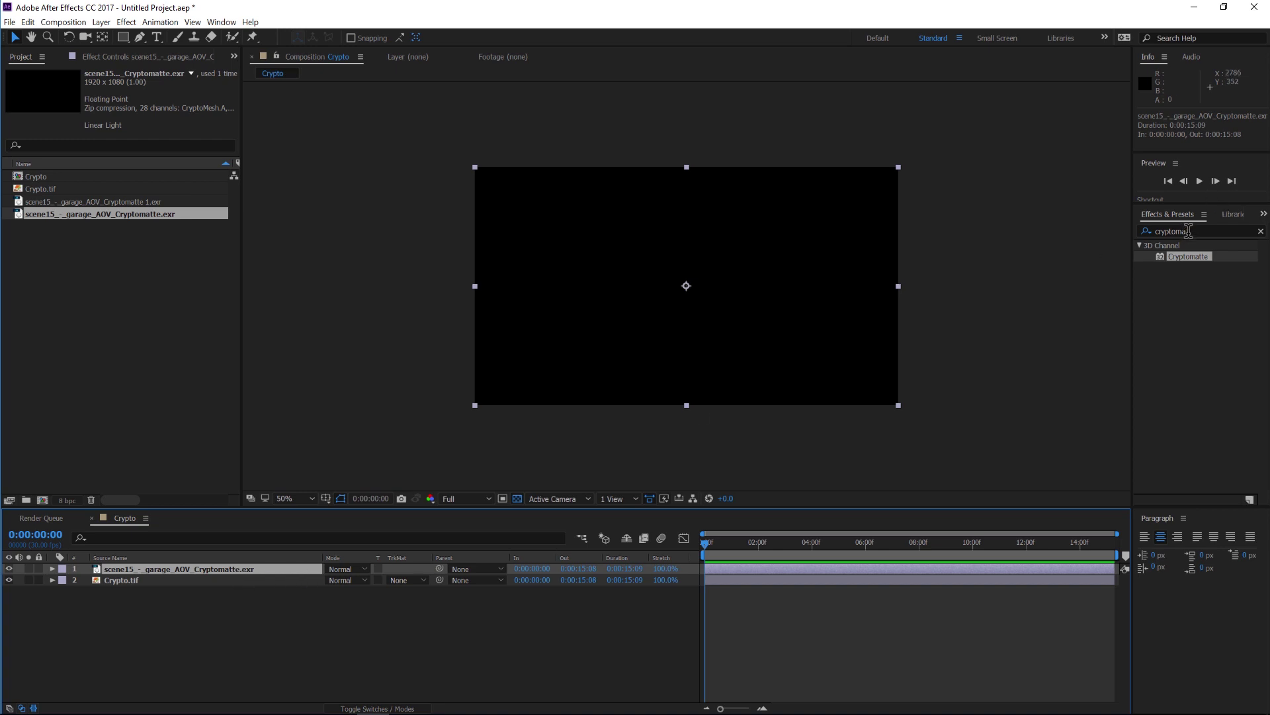
- Search 'extract', apply EXtractoR to the EXR layer, then remove it again
left_click(1139, 237)
left_click(1207, 231)
type("extrat")
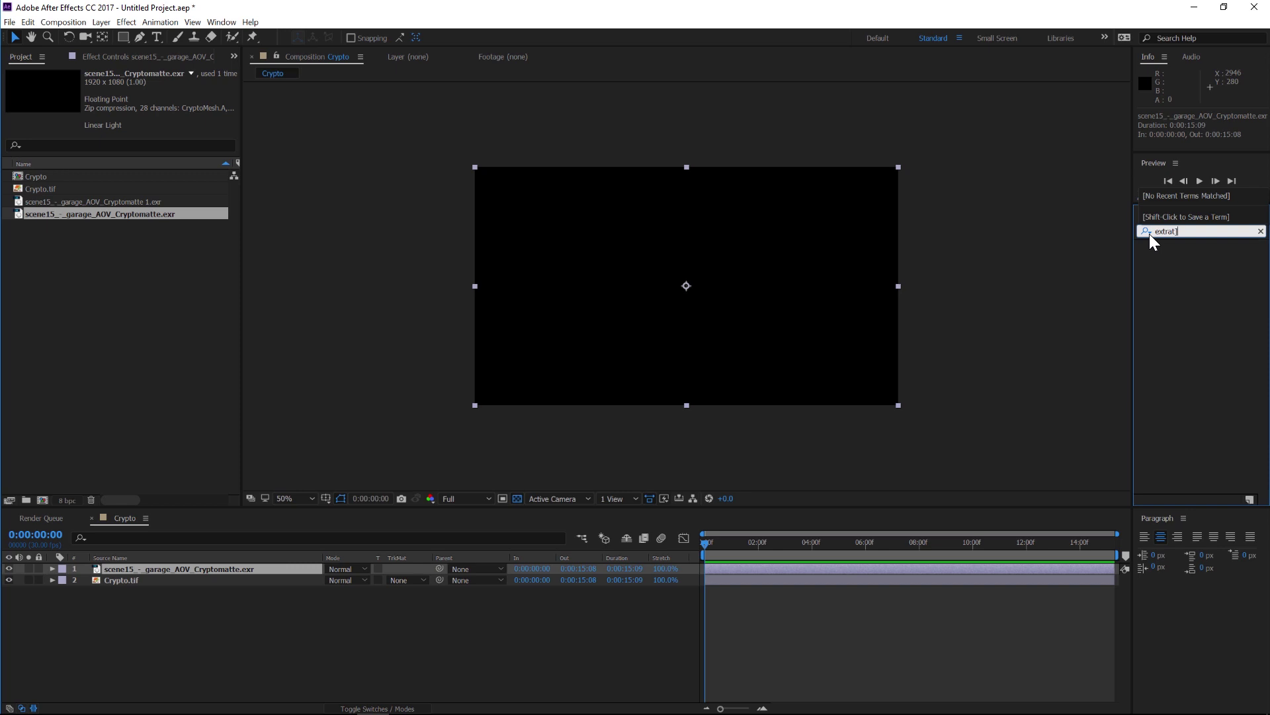
key("BackSpace")
type("c")
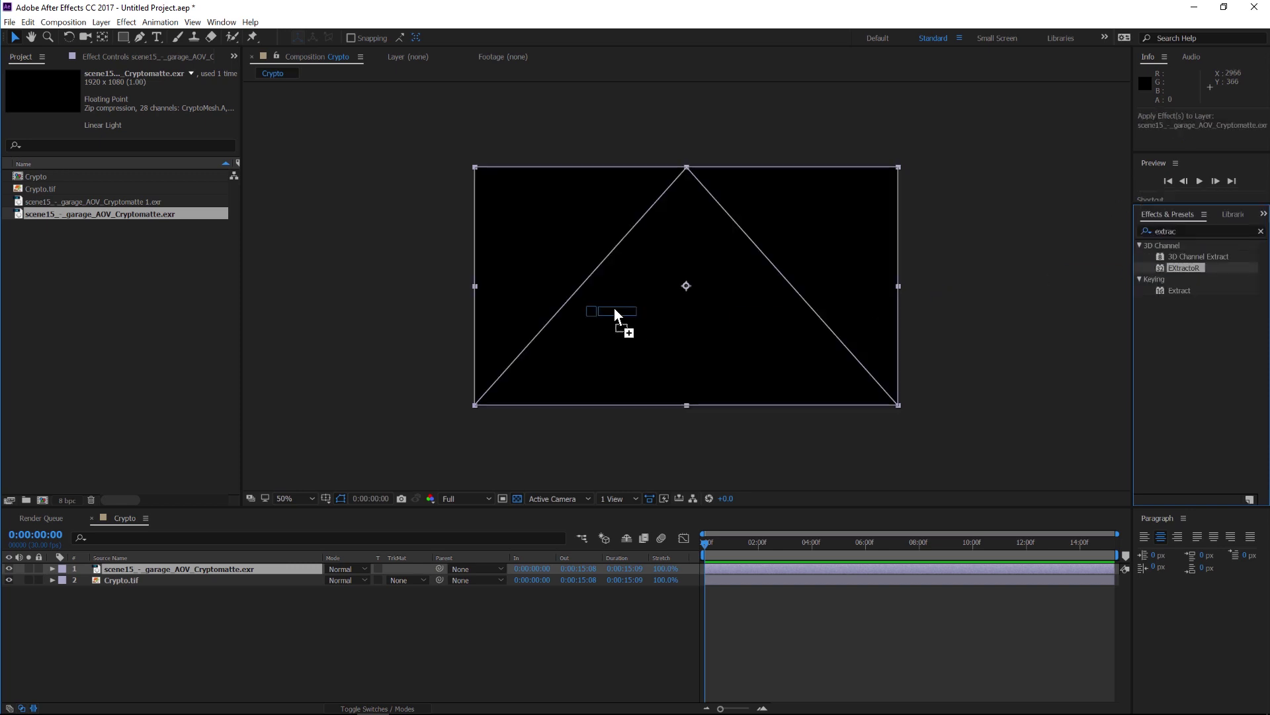
left_click_drag(614, 309, 615, 311)
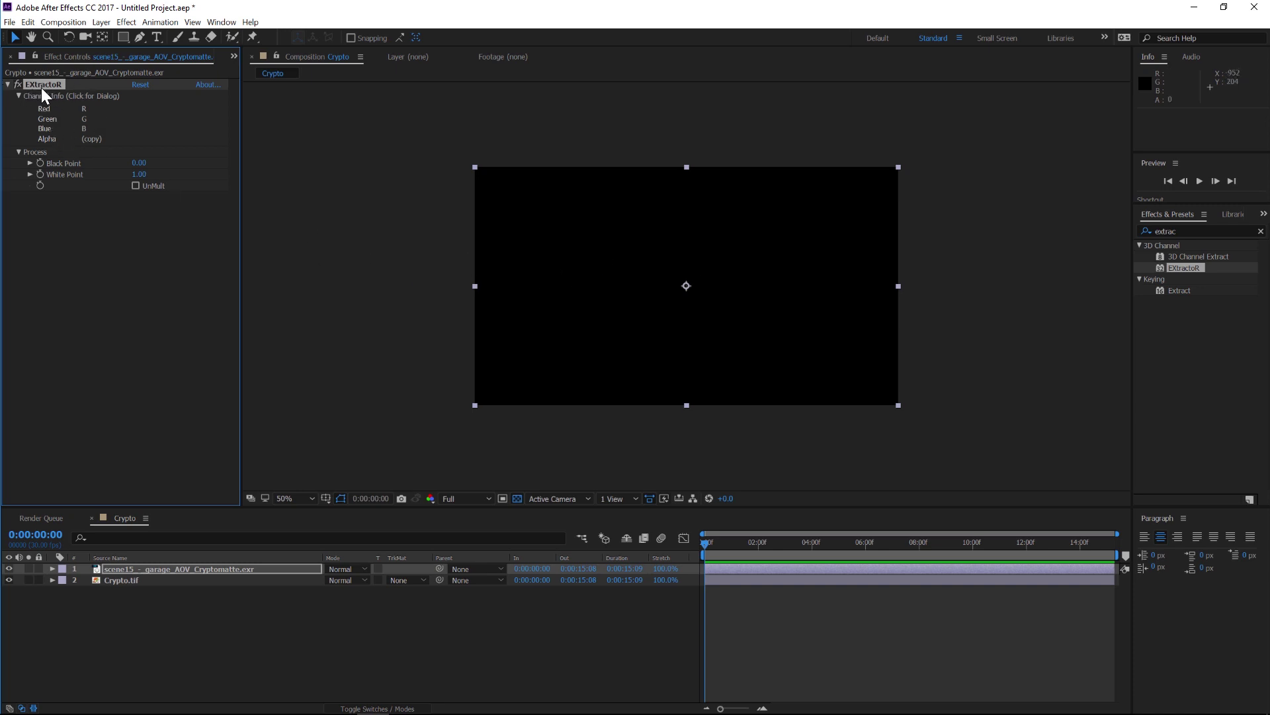
key("Delete")
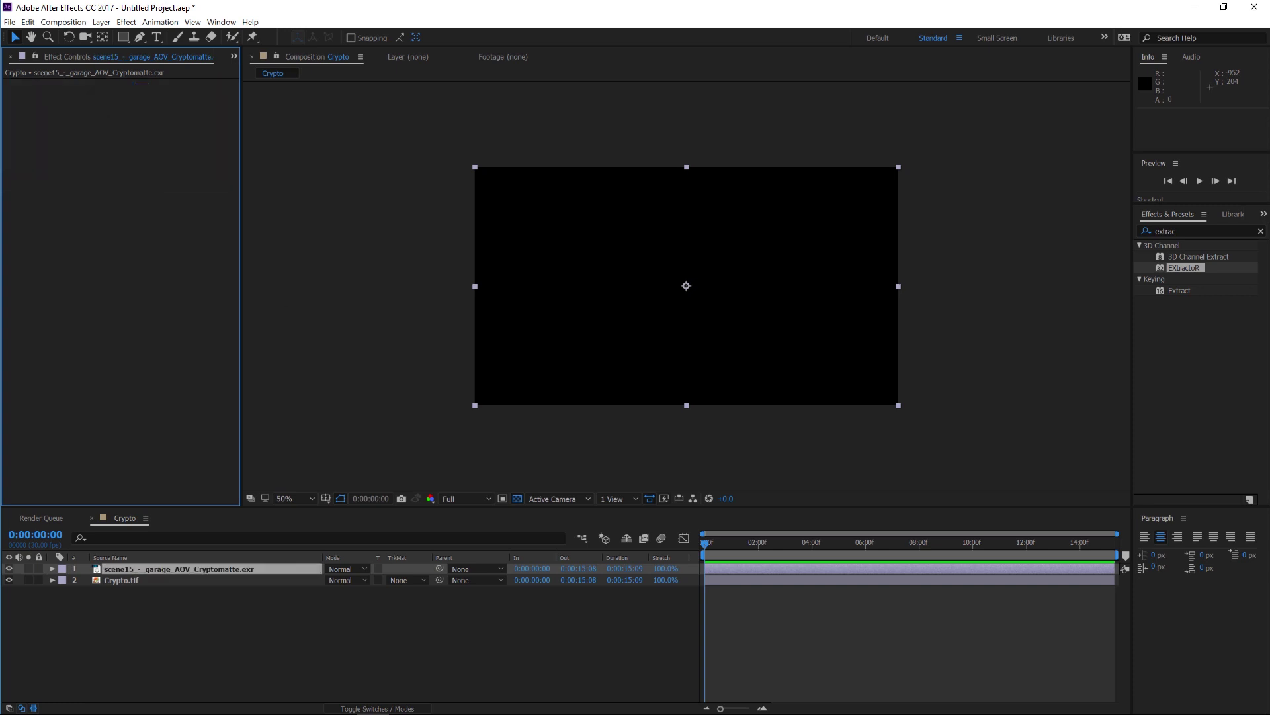
left_click(348, 701)
- Scroll the ProEXR page and highlight the 'Cryptomatte support in After Effects' line
scroll(471, 297, "up", 3)
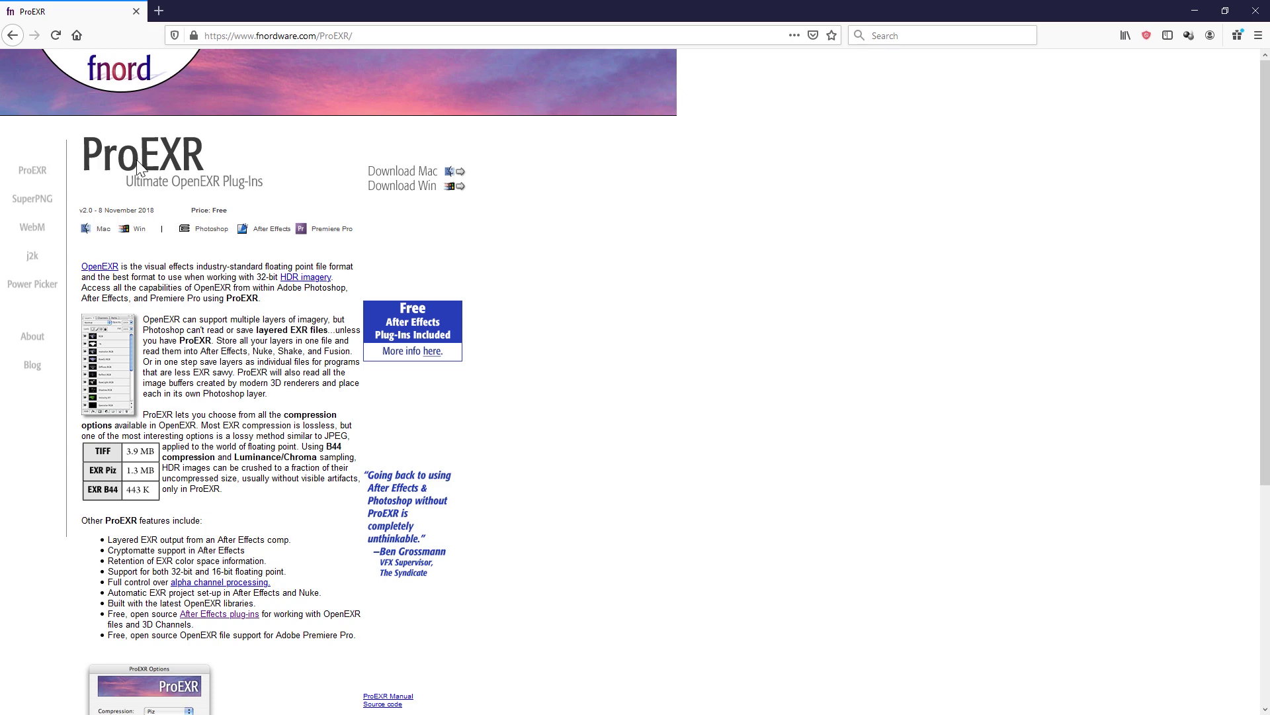
scroll(261, 297, "down", 5)
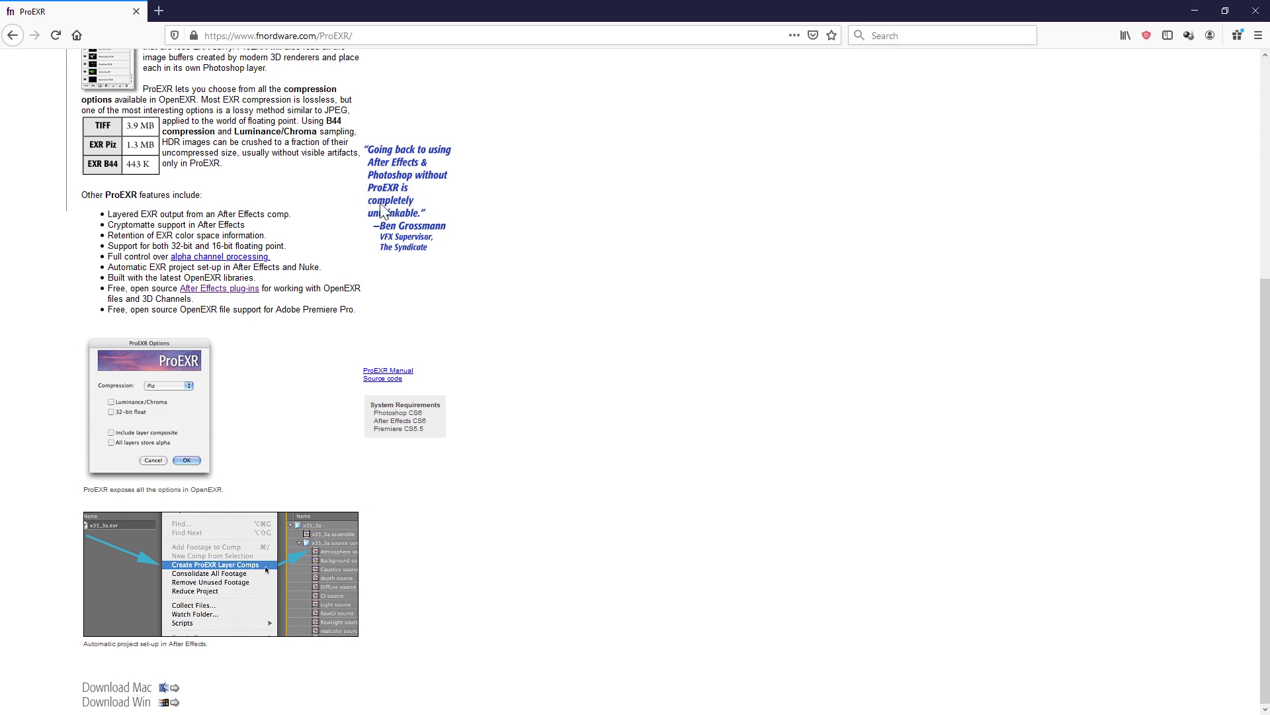
scroll(392, 299, "up", 4)
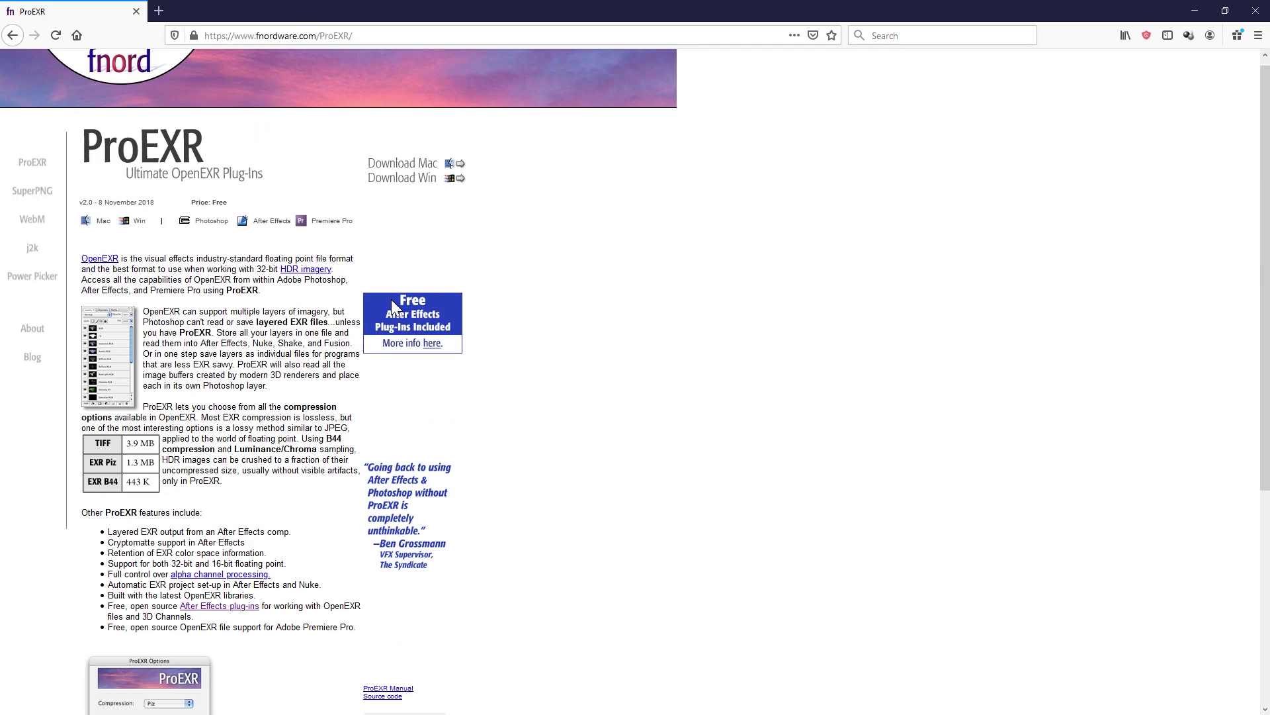
scroll(188, 410, "down", 2)
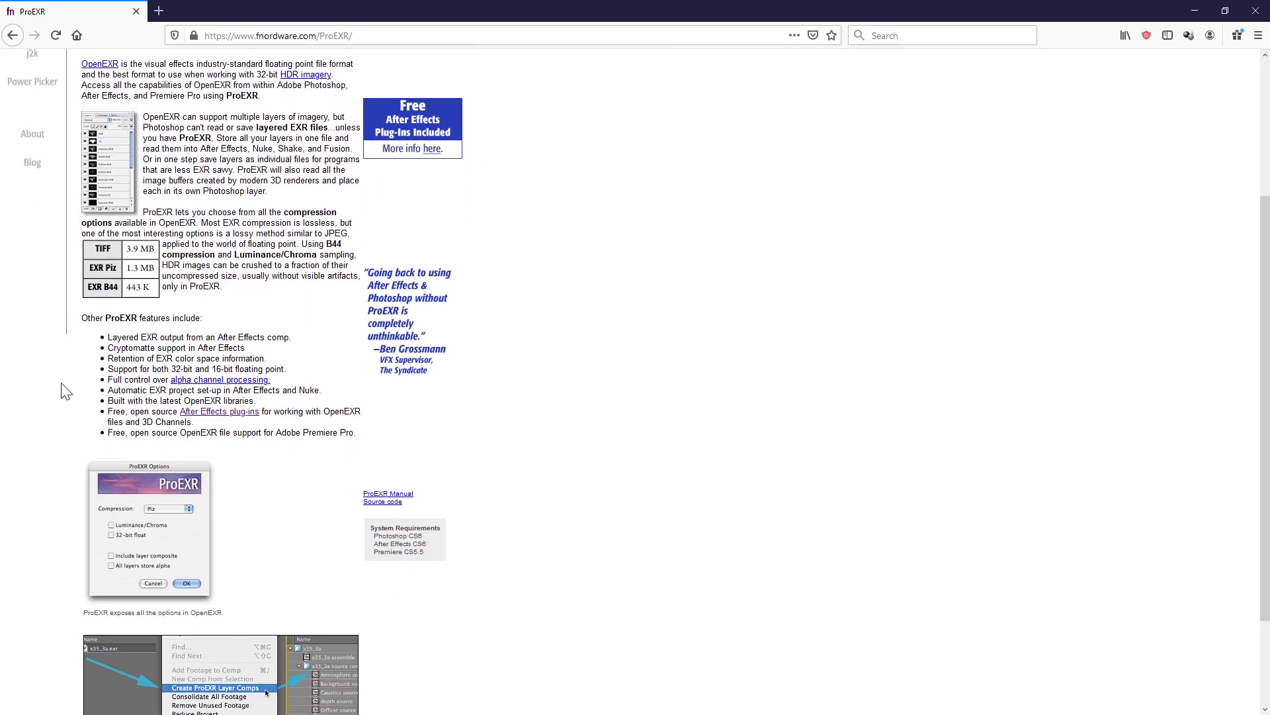
triple_click(160, 348)
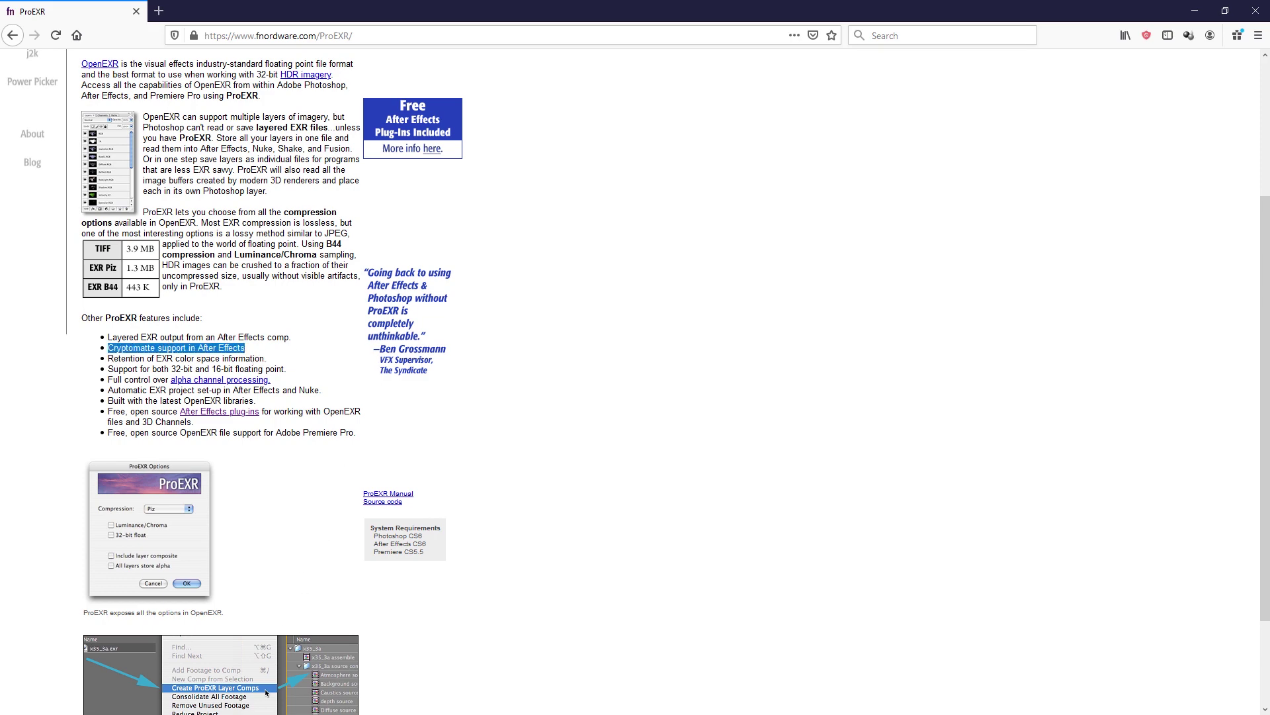
key("super")
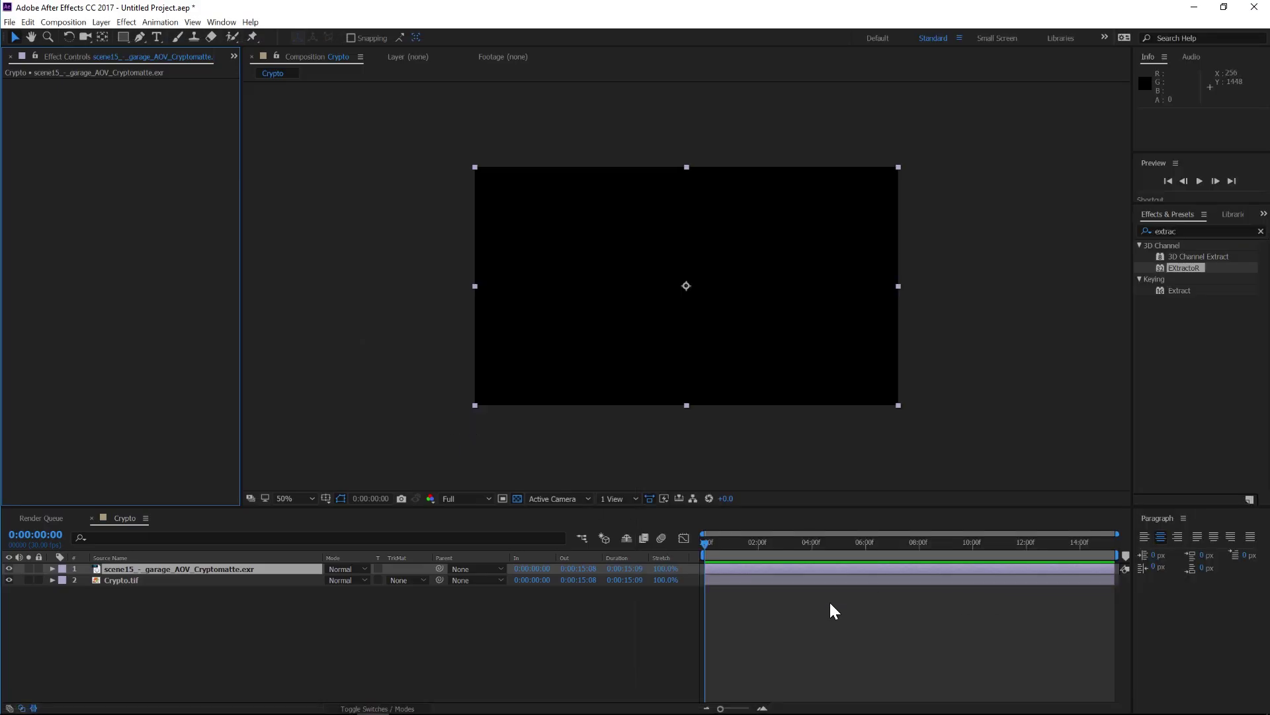
- Search 'cryptom' in Effects & Presets and apply Cryptomatte to the scene15 EXR layer
left_click(1191, 231)
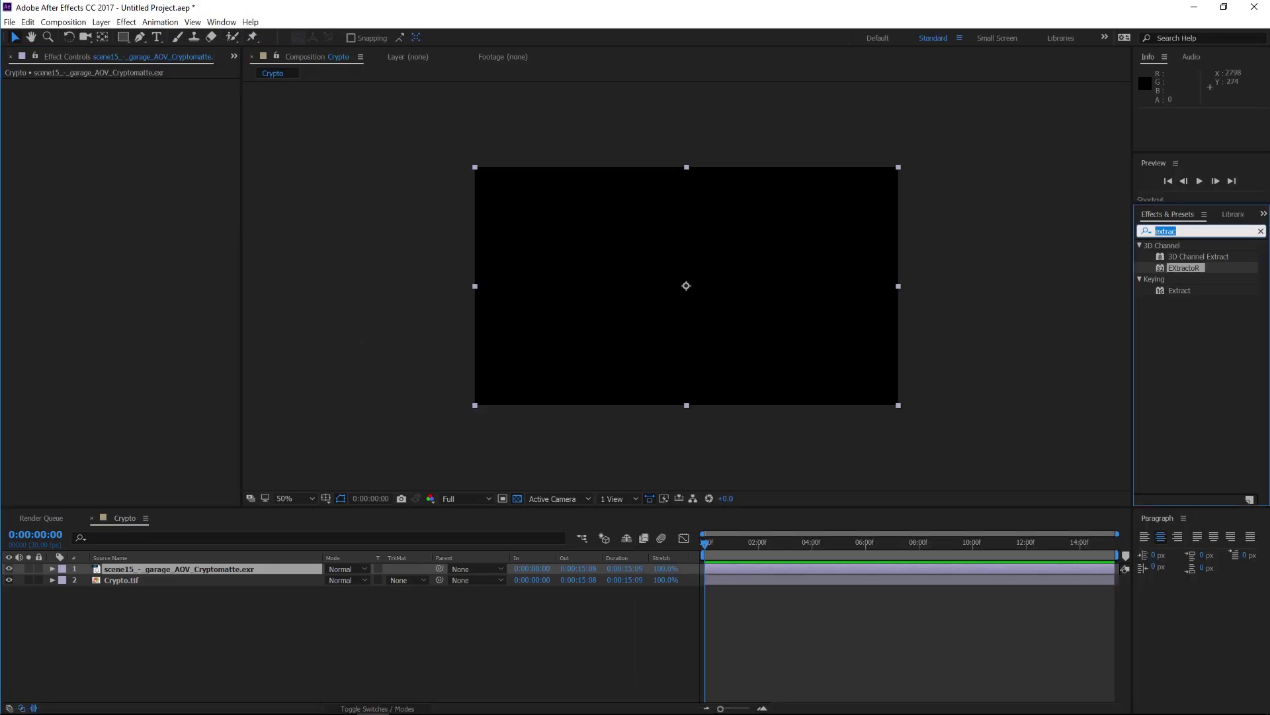
type("cry")
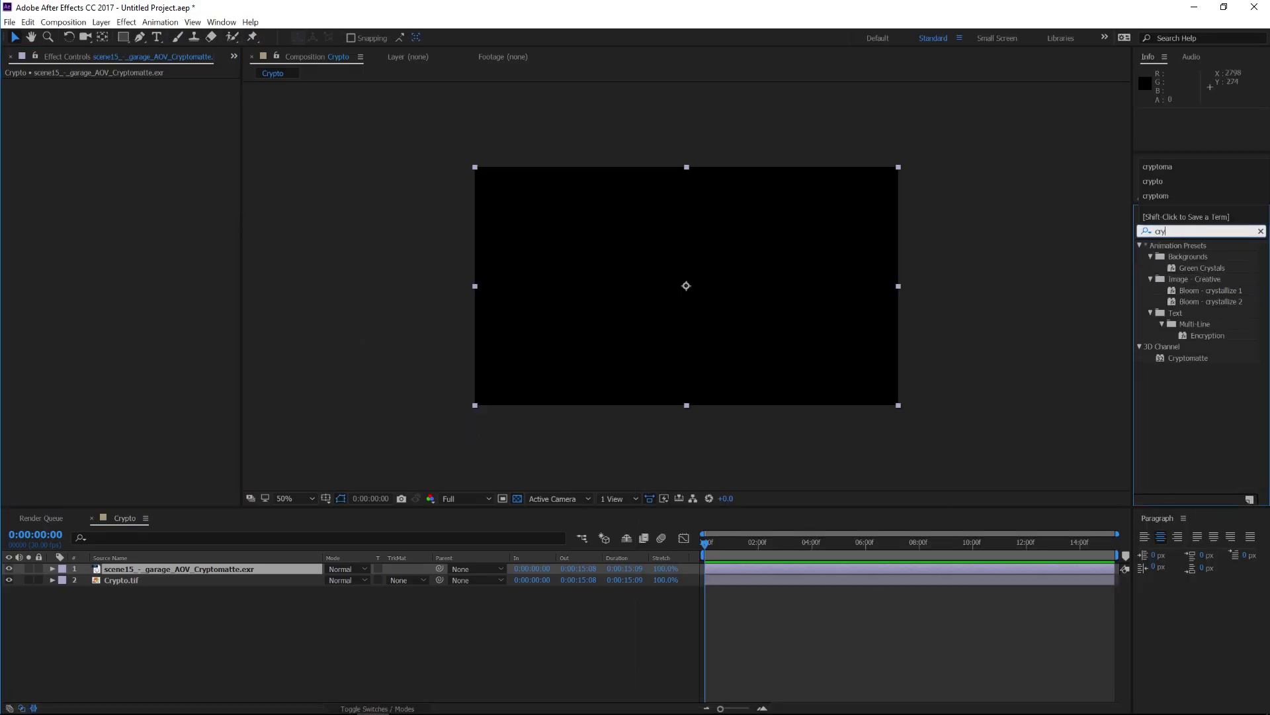
type("ptom")
left_click_drag(1188, 256, 654, 312)
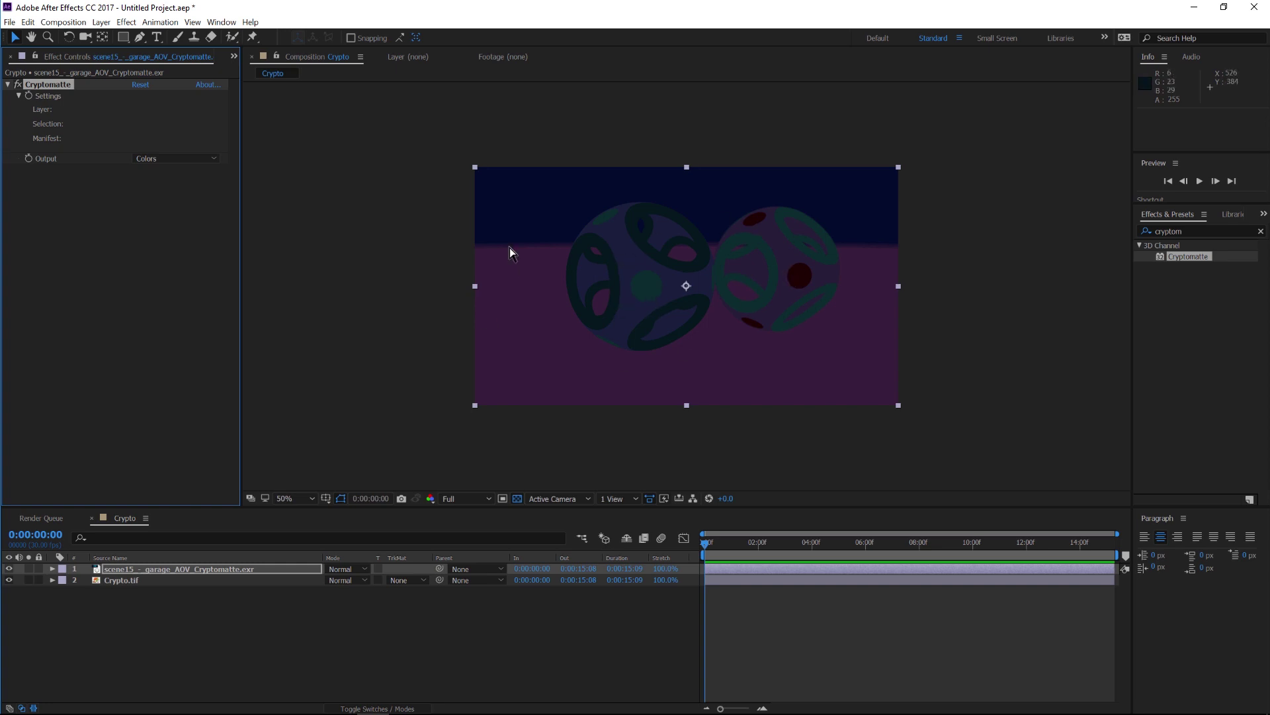
- Set the Cryptomatte effect's Layer to CryptoMesh and confirm with OK
left_click(170, 120)
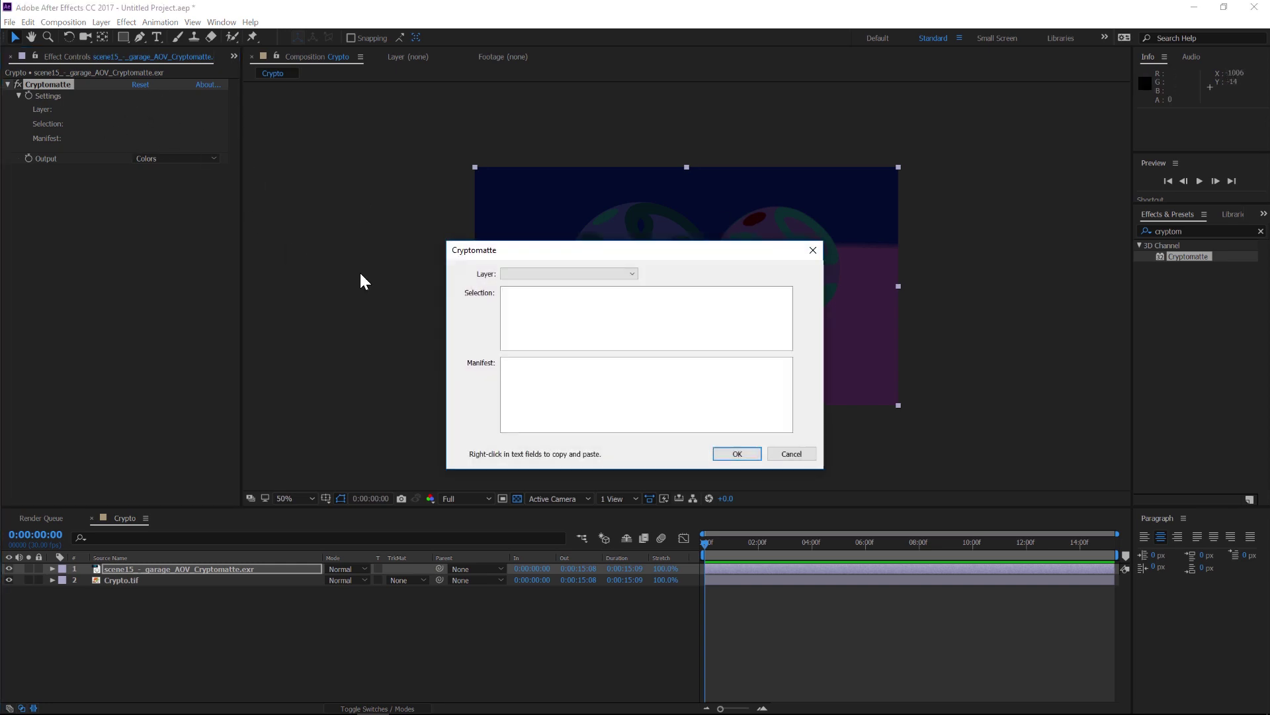
left_click(509, 277)
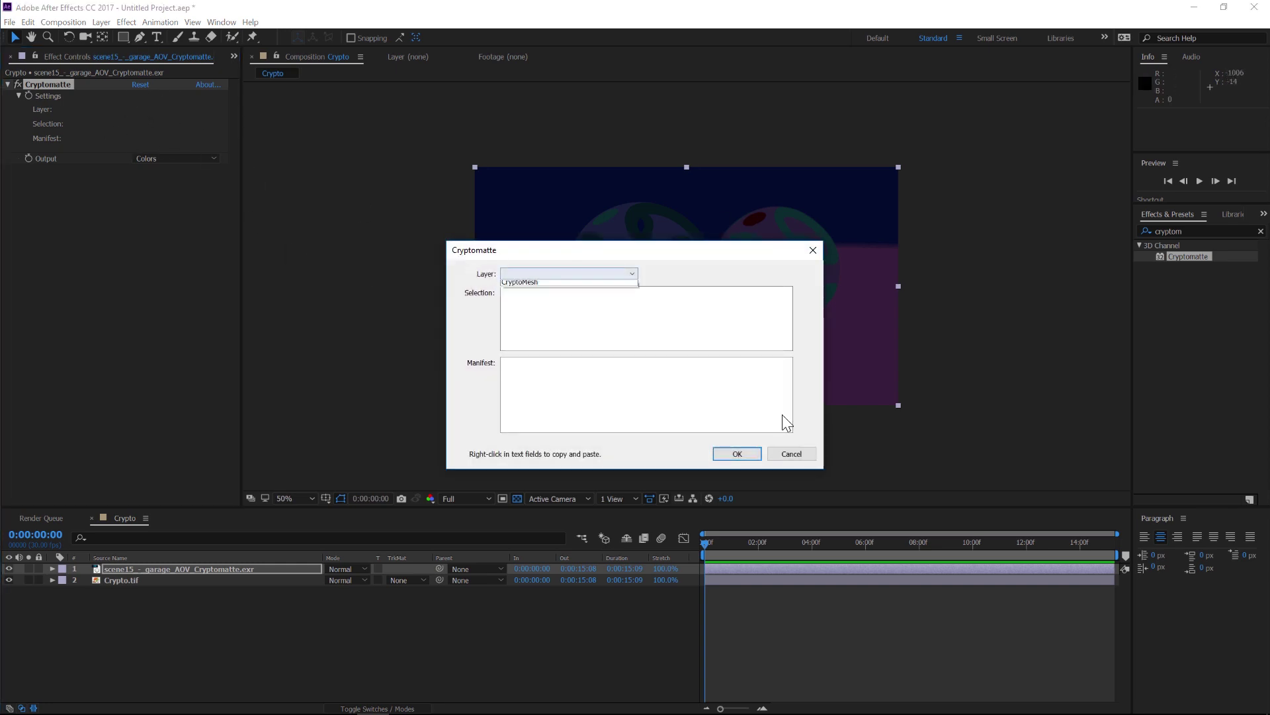
left_click(524, 285)
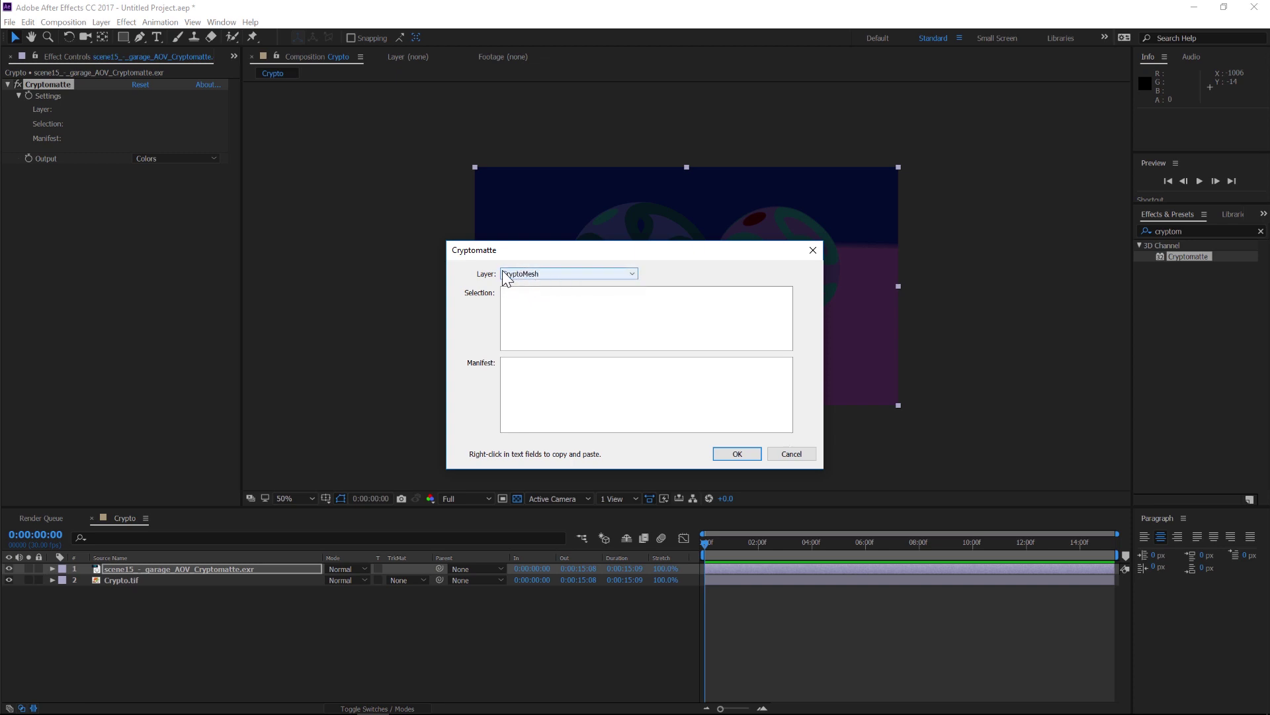
left_click_drag(610, 252, 582, 409)
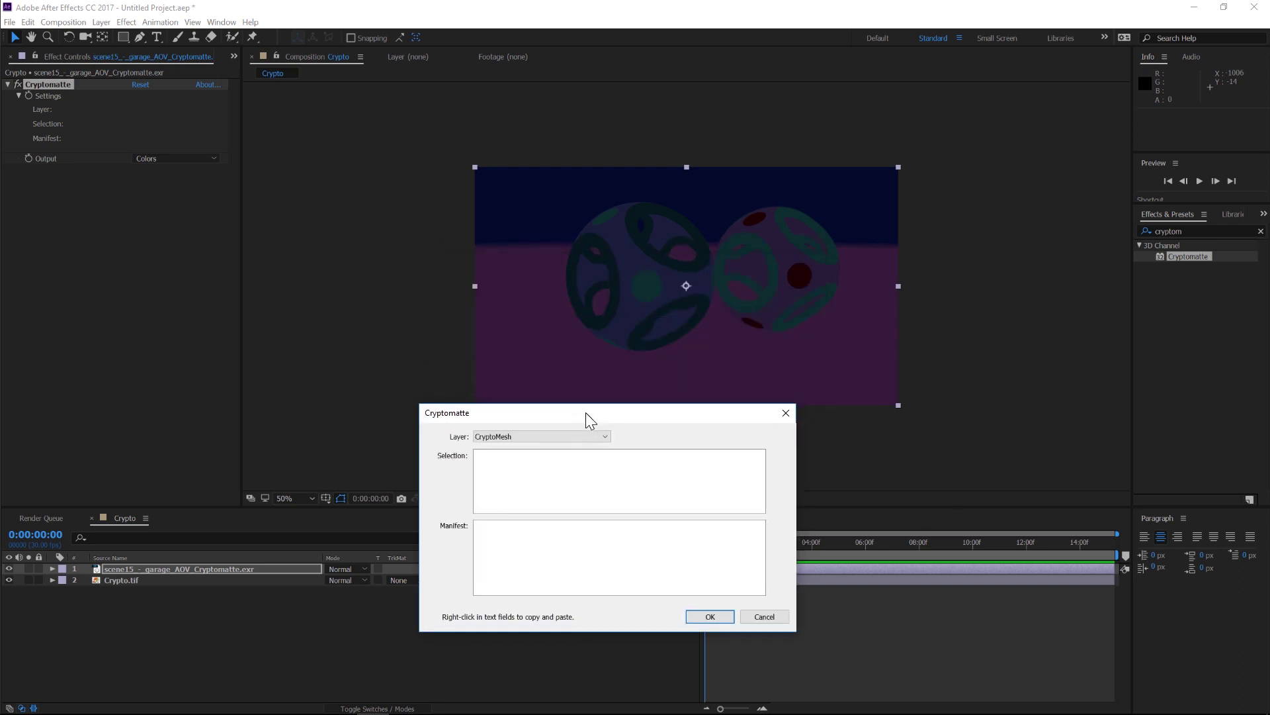
left_click(711, 612)
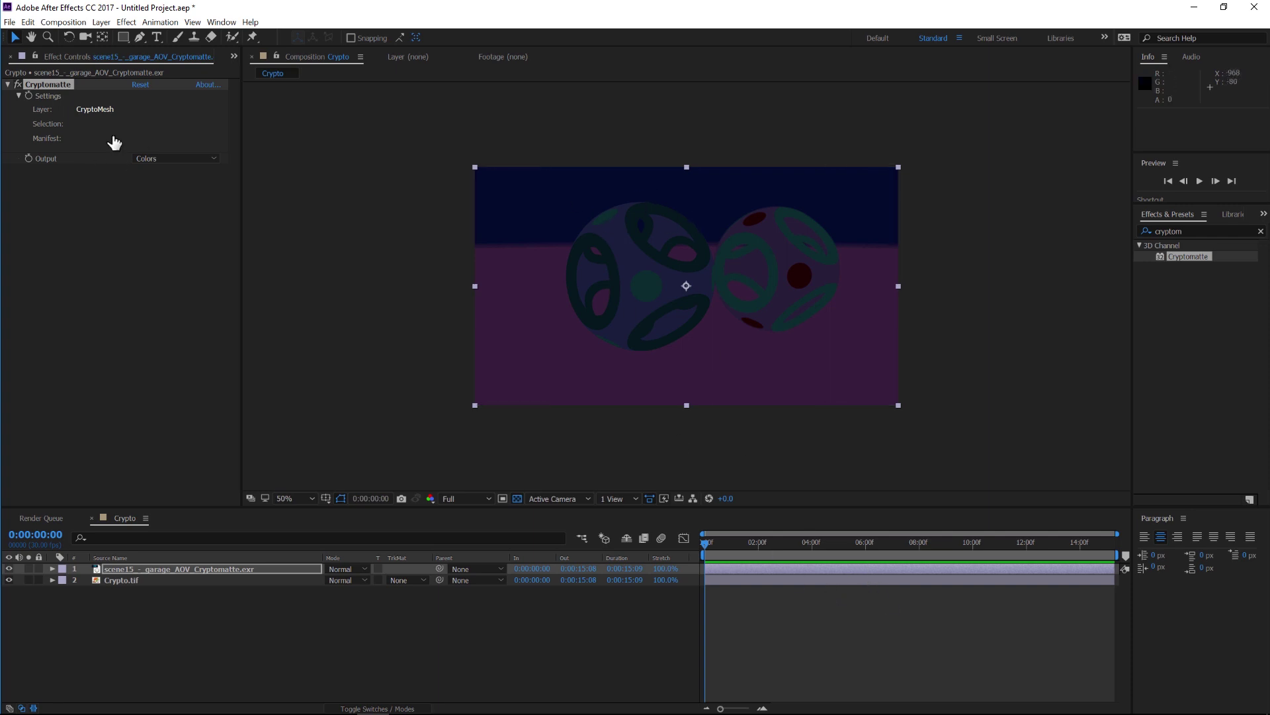
- Pick spheres in the viewer until the Cryptomatte selection holds the left sphere's rings
left_click(57, 85)
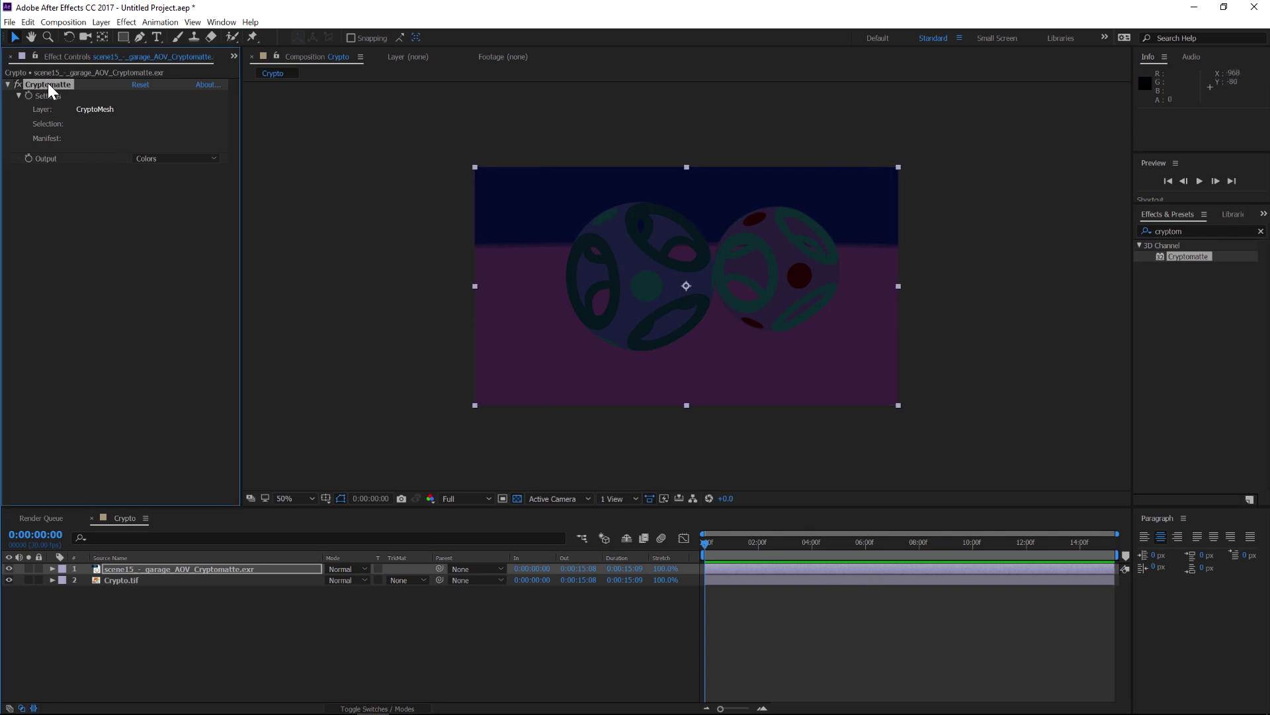
left_click(739, 674)
left_click(827, 324)
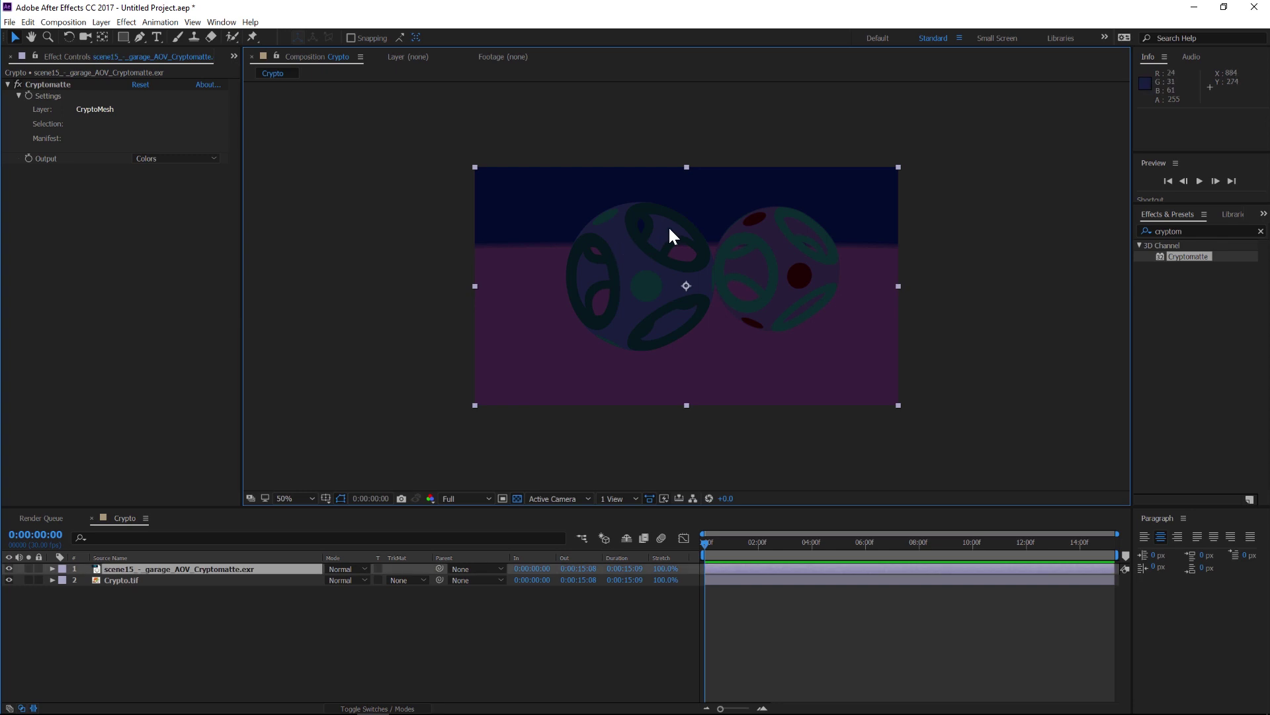
left_click(47, 85)
left_click(611, 252)
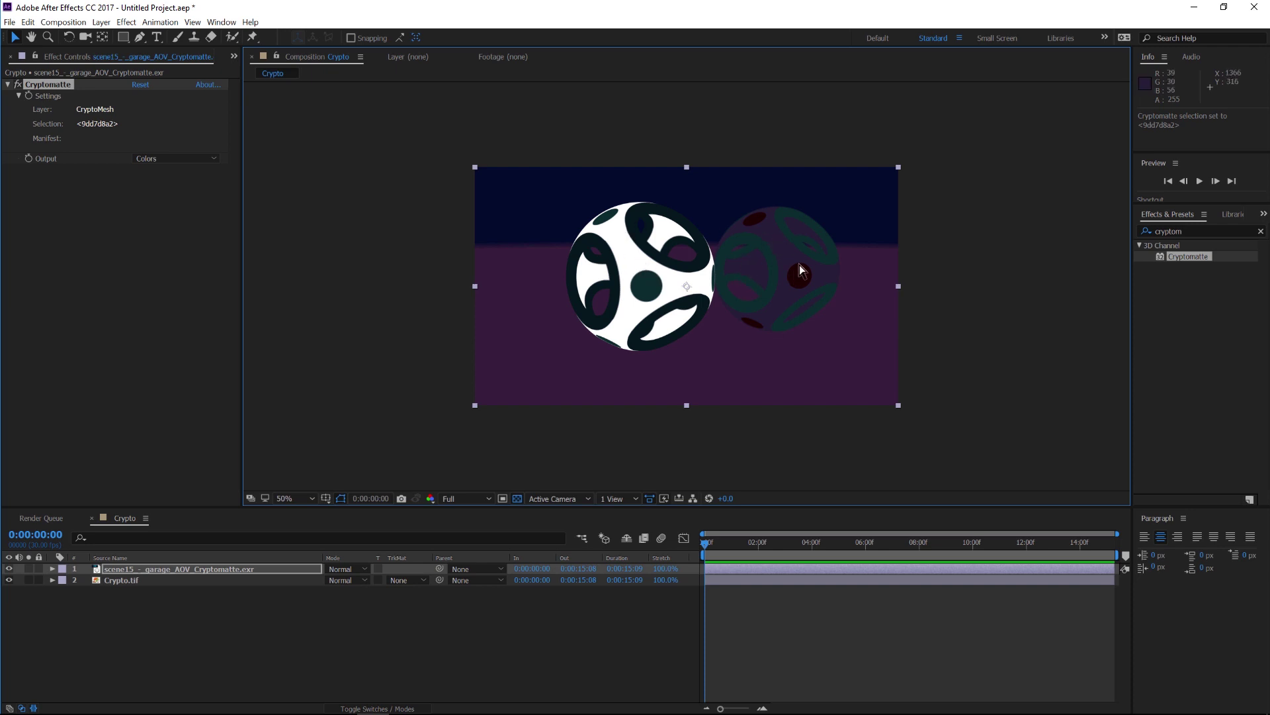
left_click(787, 211)
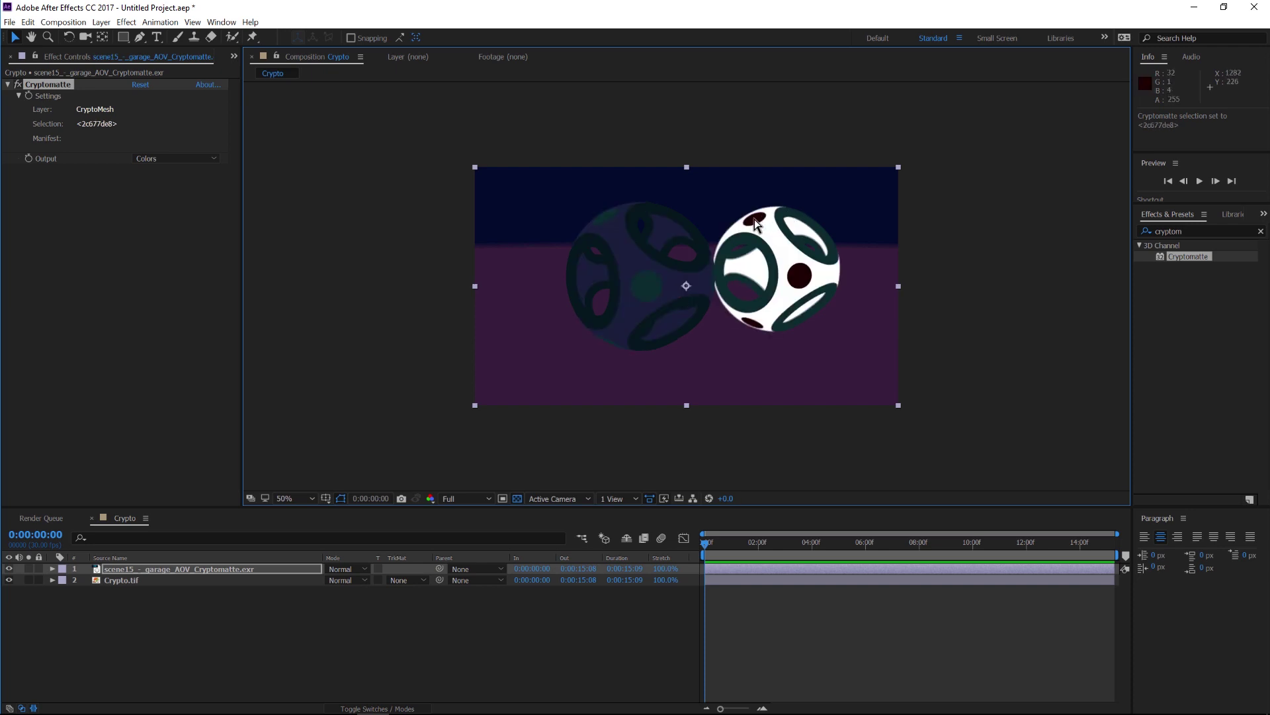
left_click(756, 224)
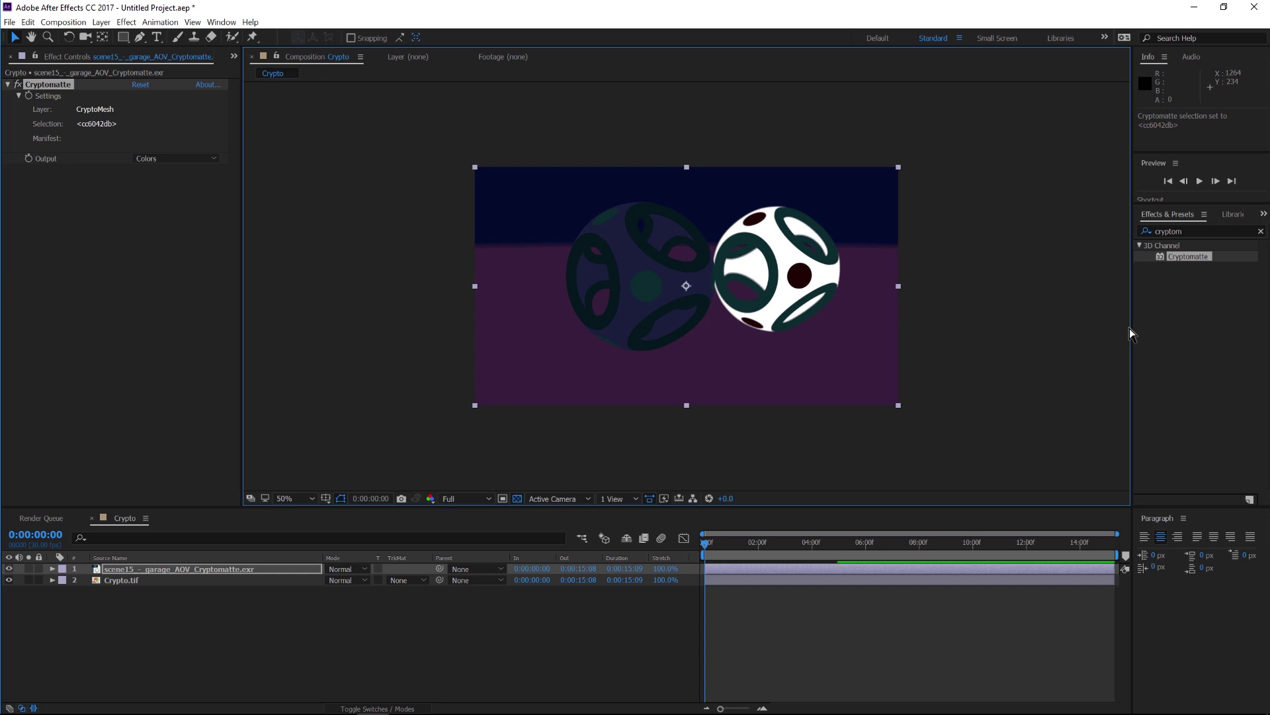
left_click(638, 216)
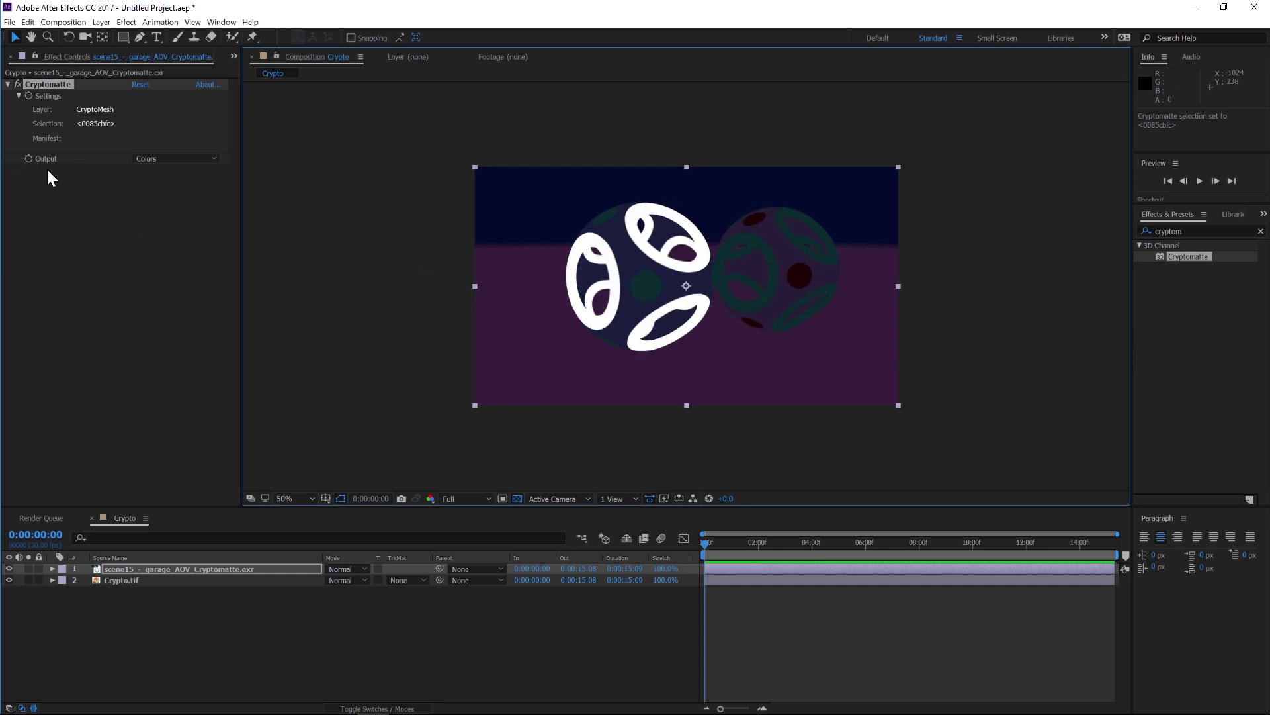
- Set the Cryptomatte Output to Matte Only, giving white rings on black
left_click(197, 159)
left_click(169, 213)
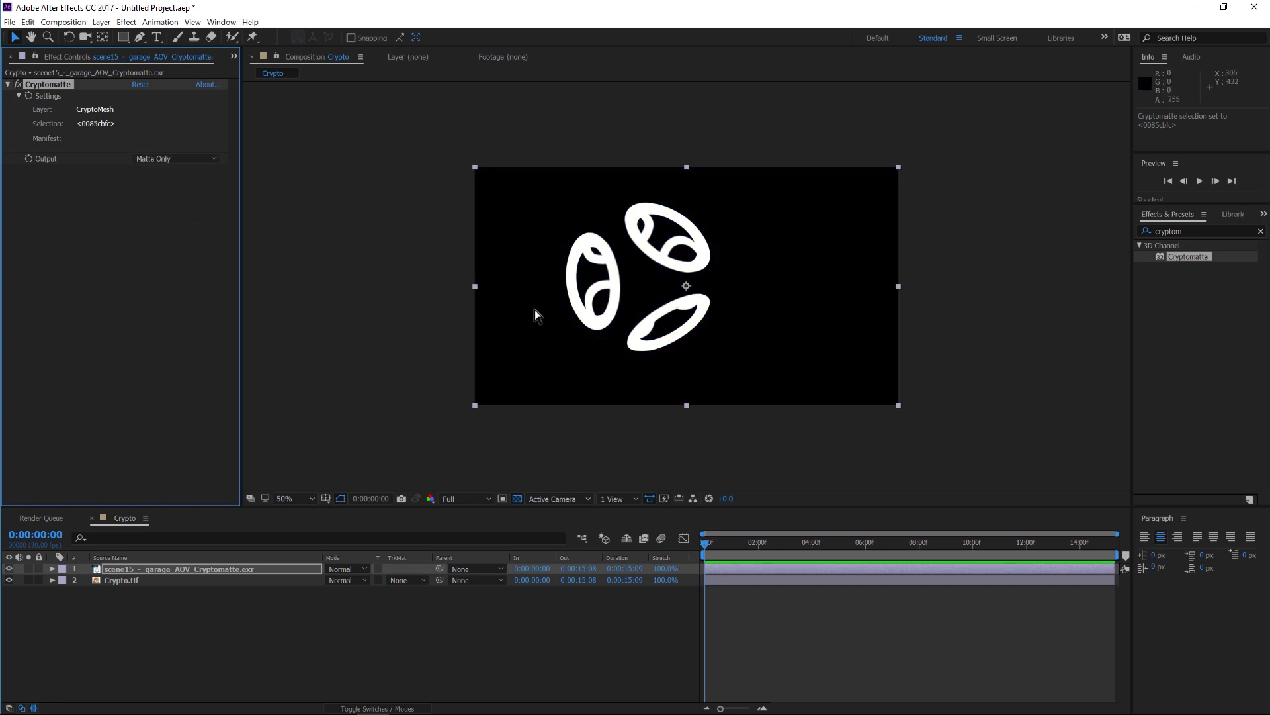
left_click(121, 579)
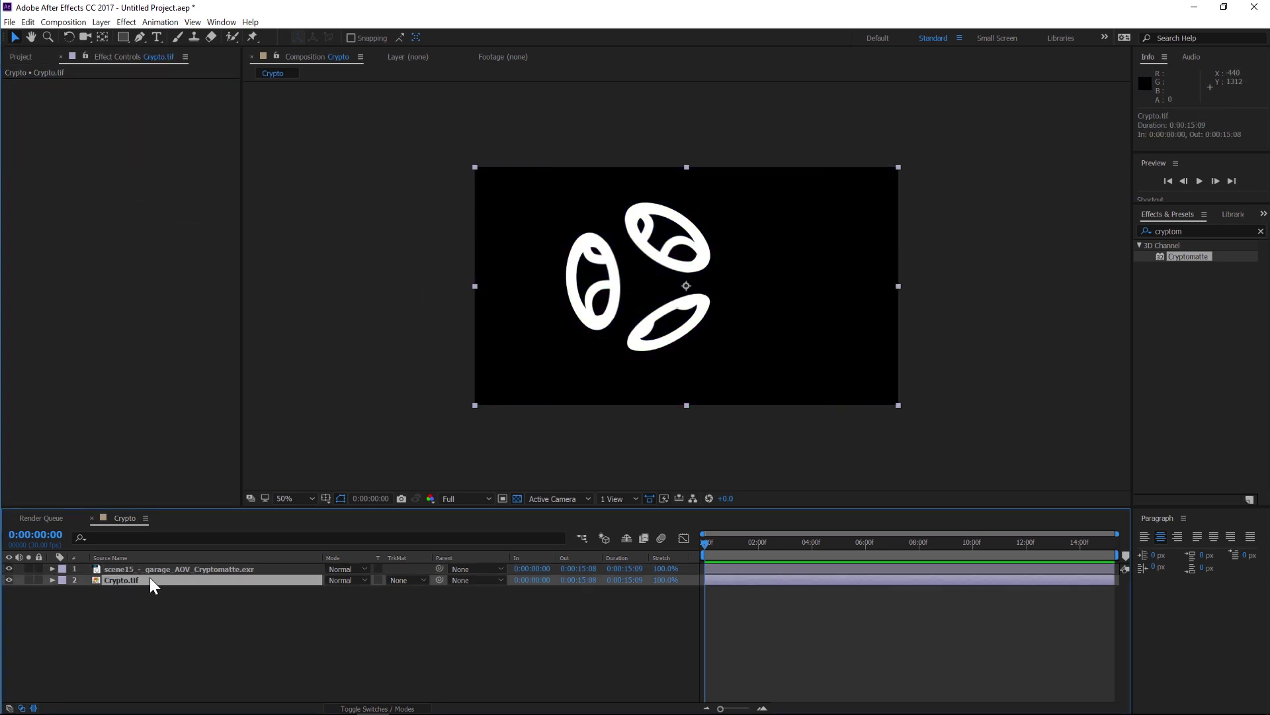
- Luma-matte Crypto.tif to the Cryptomatte layer and place an unmatted duplicate at the bottom
left_click(405, 580)
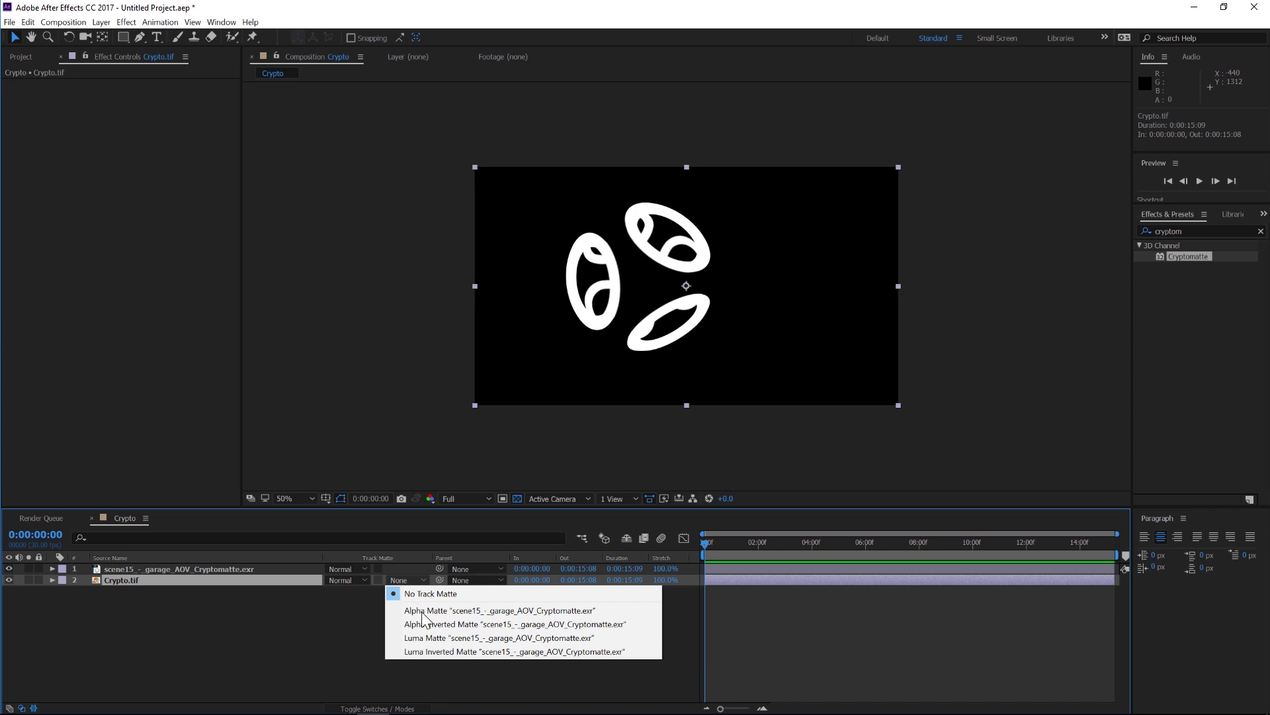
left_click(422, 637)
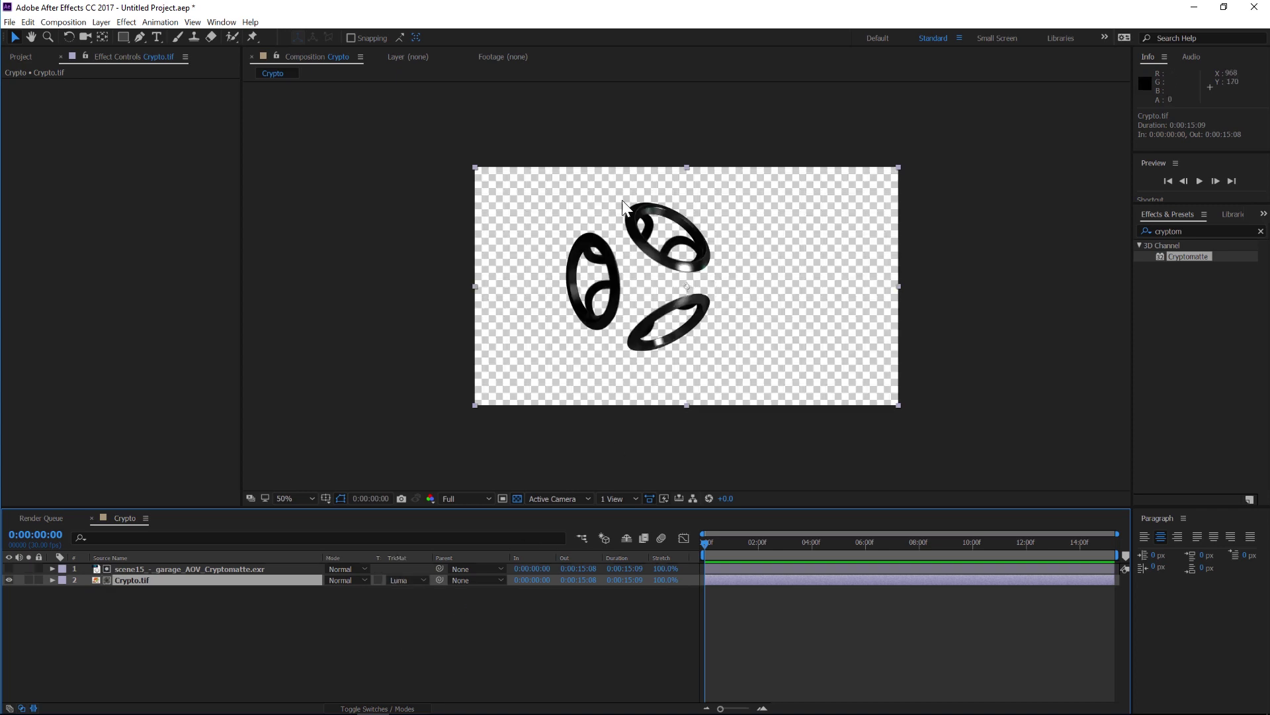
key("ctrl+d")
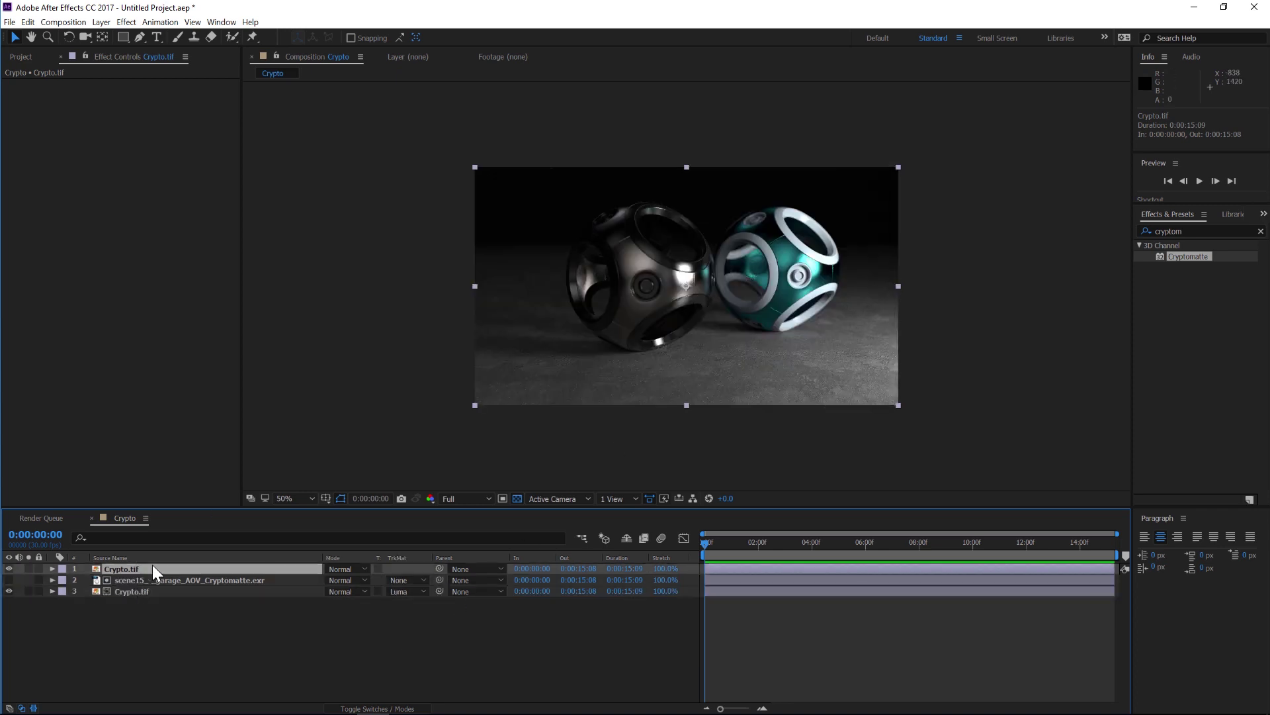
left_click_drag(152, 566, 143, 598)
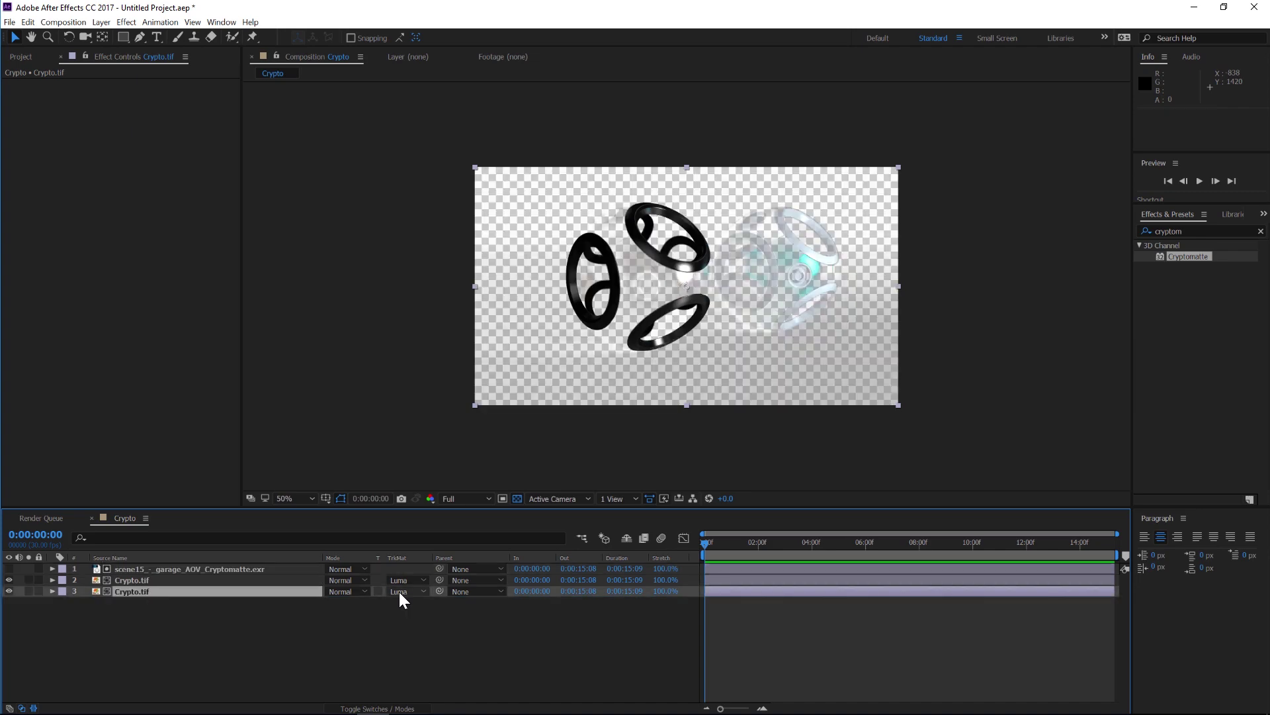
left_click(400, 591)
left_click(407, 604)
left_click(168, 583)
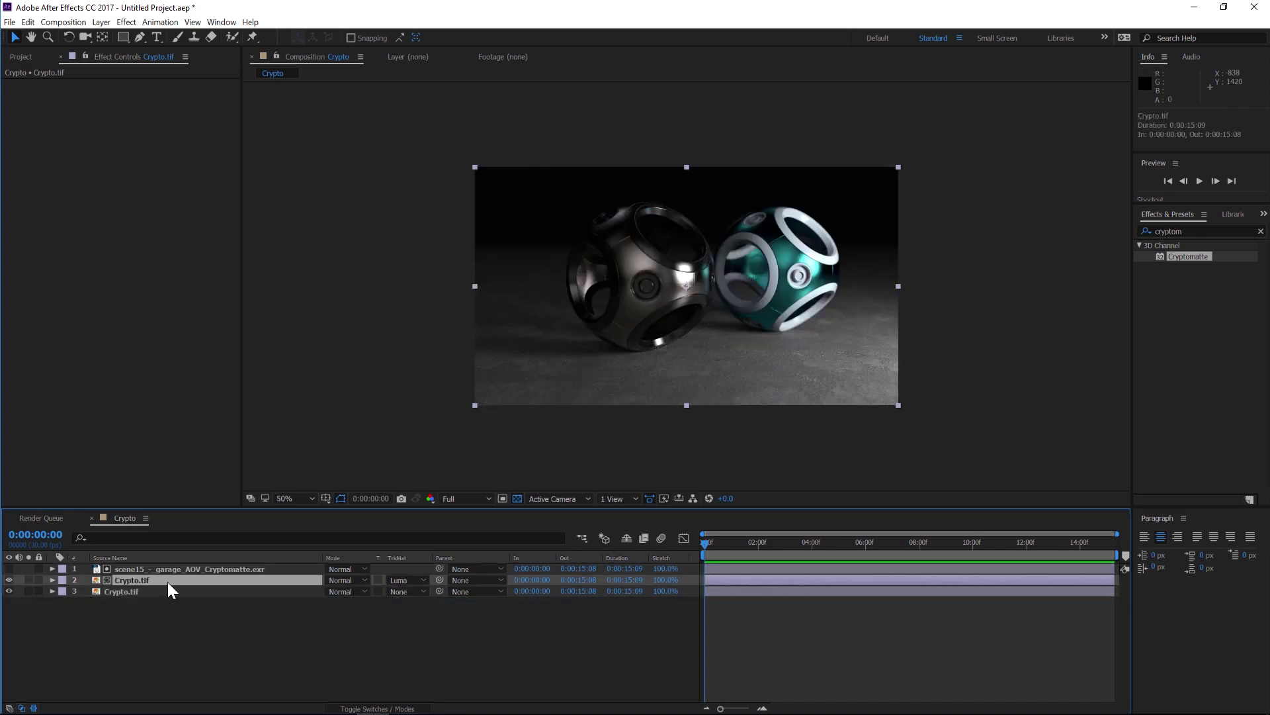
key("ctrl+space")
- Apply Levels to the matted Crypto.tif and brighten it by dragging Input White
type("level")
key("Return")
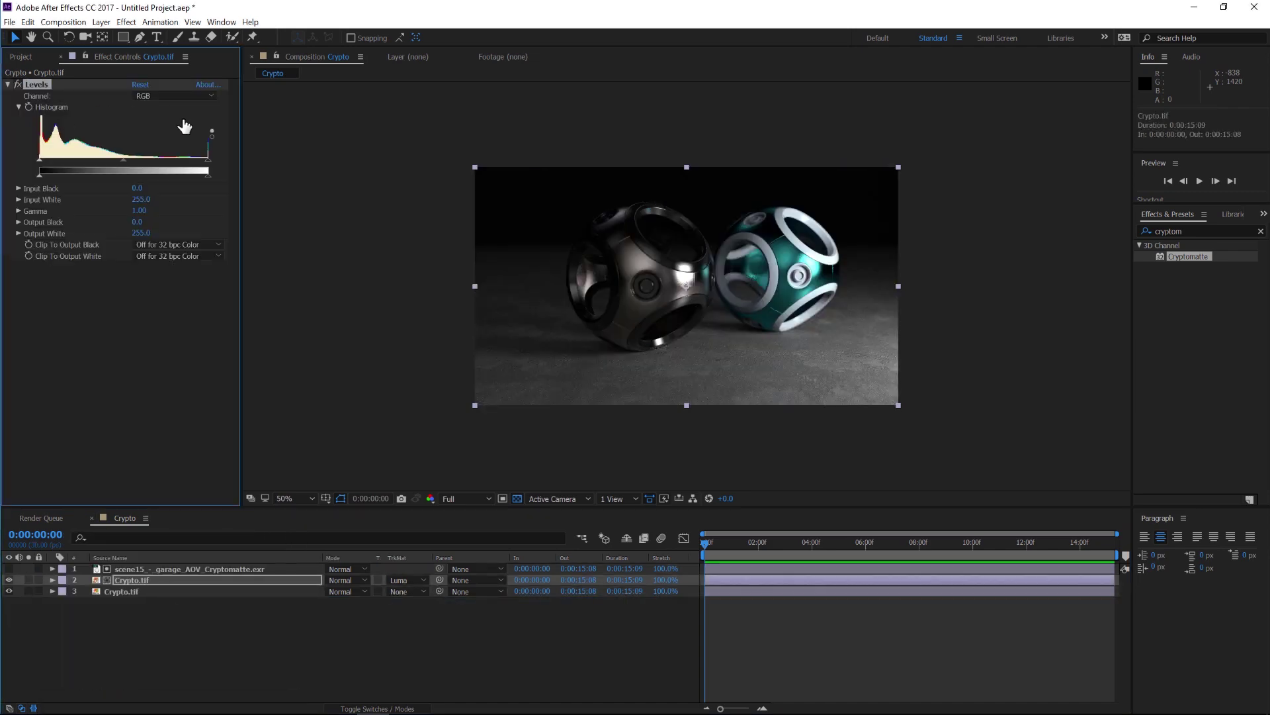
mouse_move(208, 160)
left_mouse_down()
mouse_move(78, 162)
mouse_move(208, 160)
left_mouse_up()
- Add Hue/Saturation with Colorize on and Colorize Hue at 110° to turn the rings green
key("ctrl+space")
type("hue")
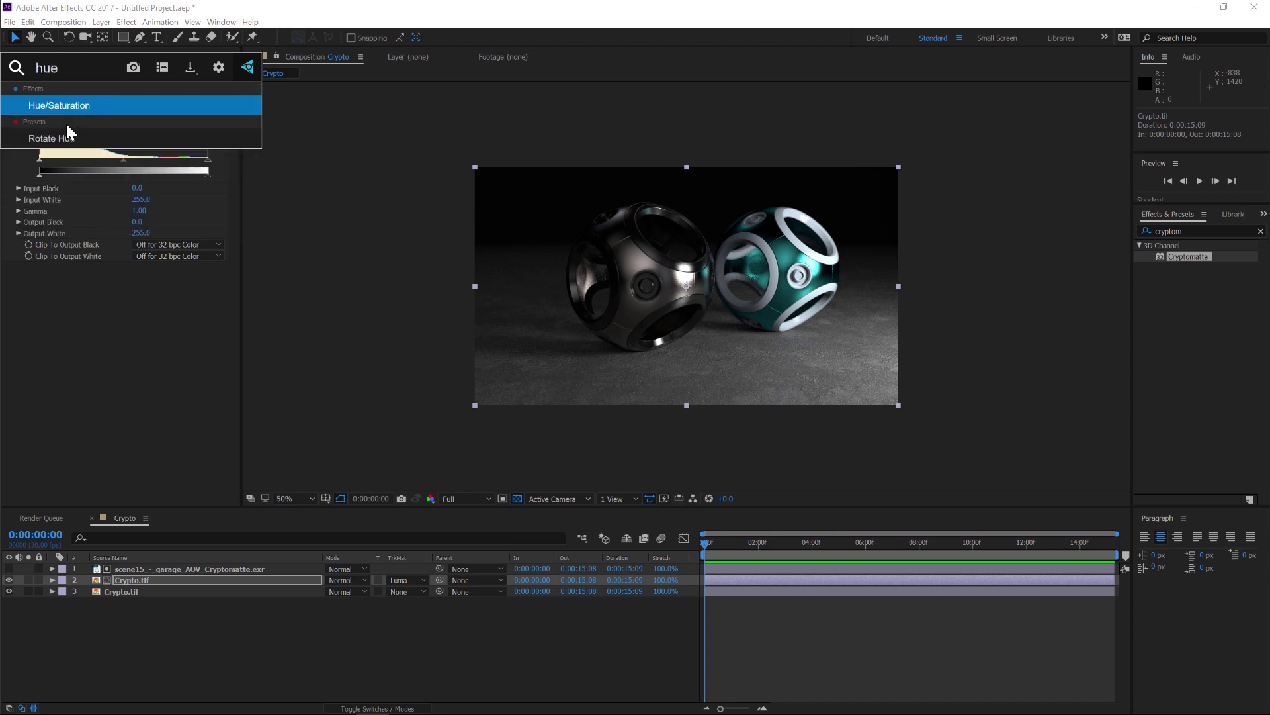
key("Return")
left_click(135, 427)
left_click_drag(149, 442, 236, 435)
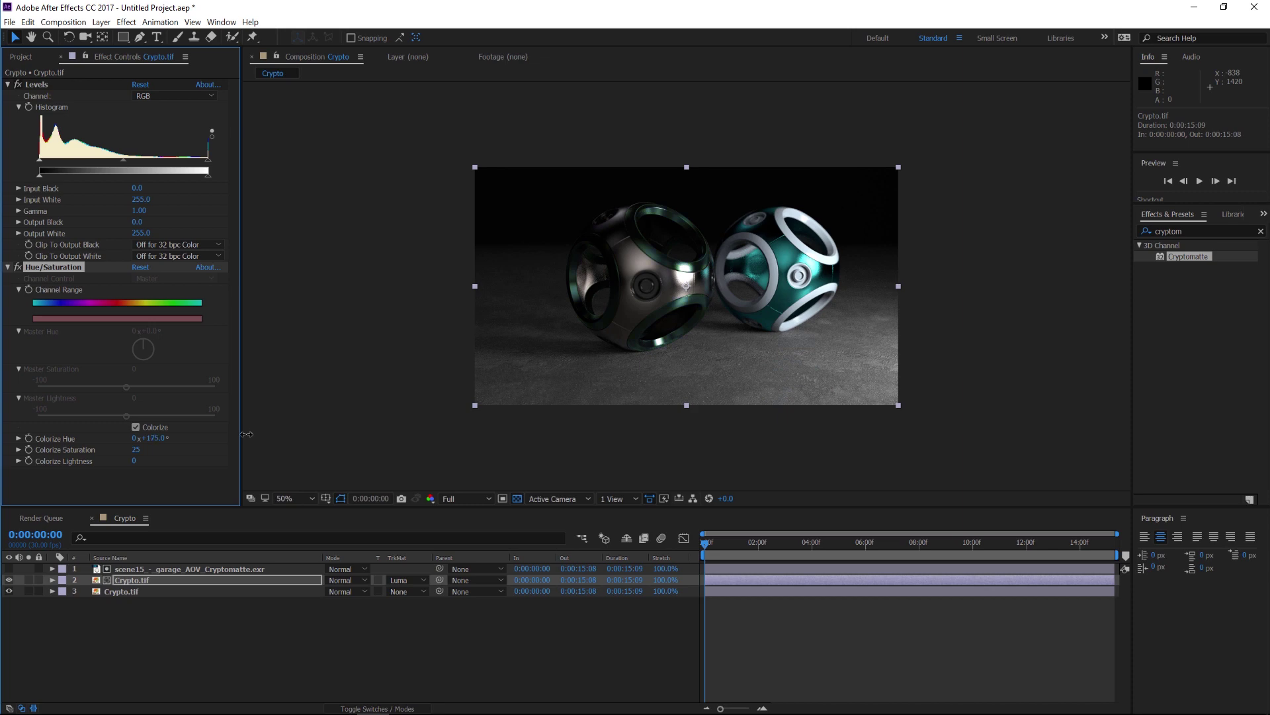
left_click_drag(219, 436, 217, 436)
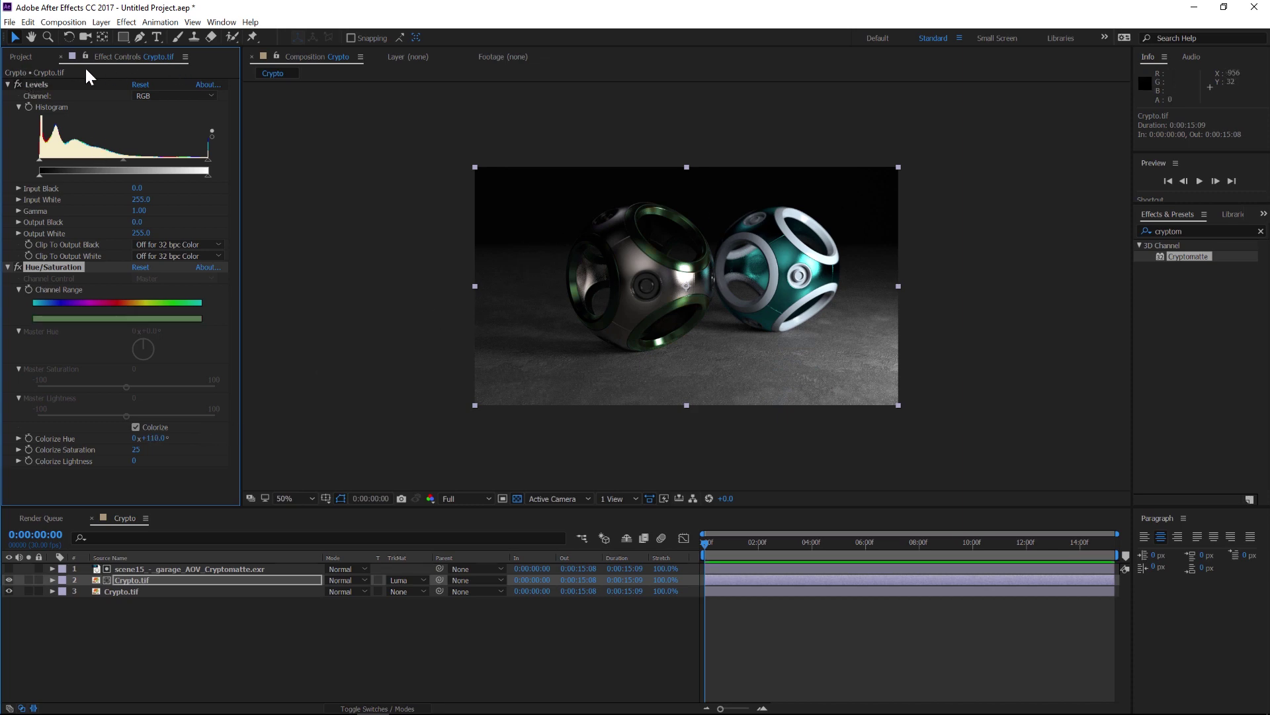
left_click(21, 57)
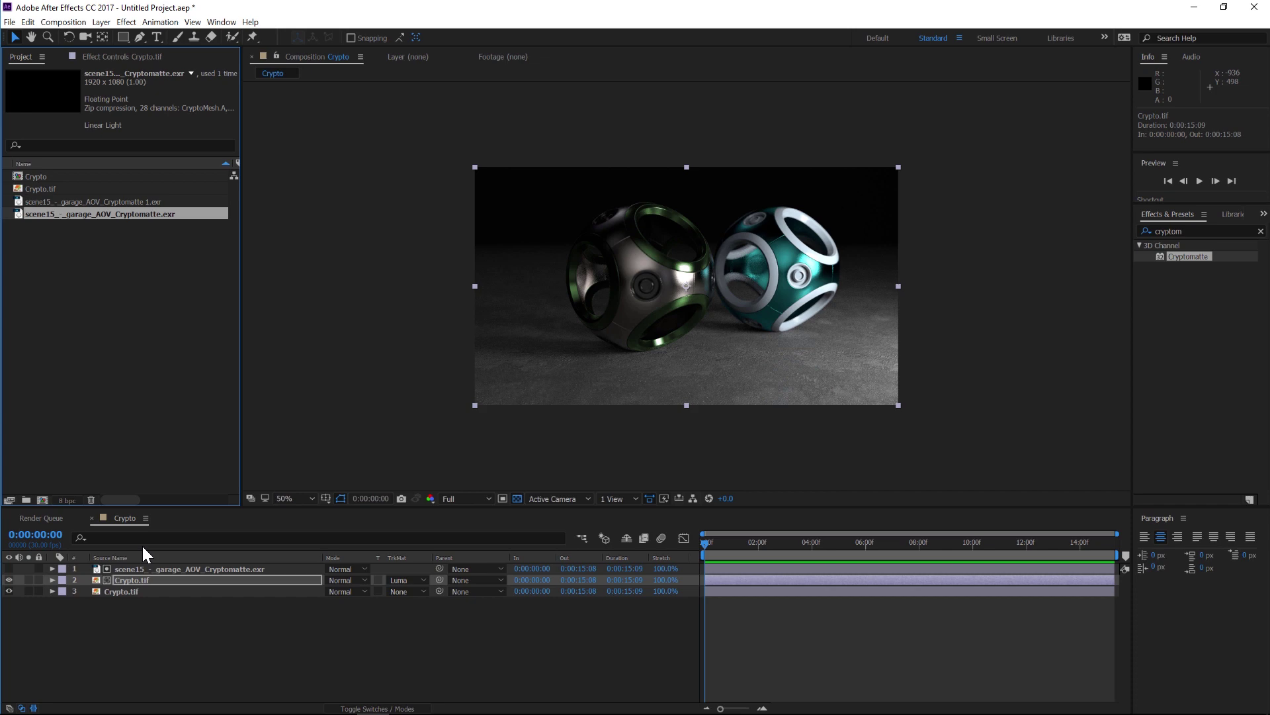
- Add the teal sphere, the right sphere's rings and the floor to the exr layer's Cryptomatte selection
left_click(151, 580)
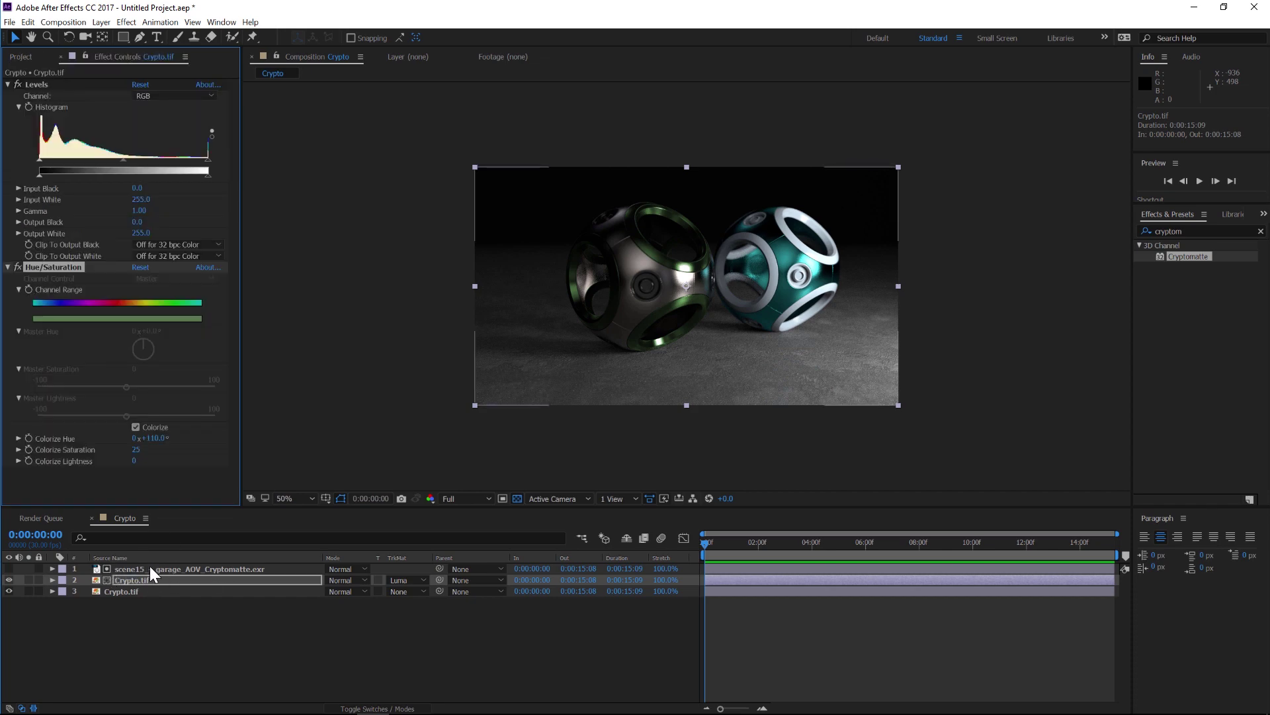
left_click(211, 569)
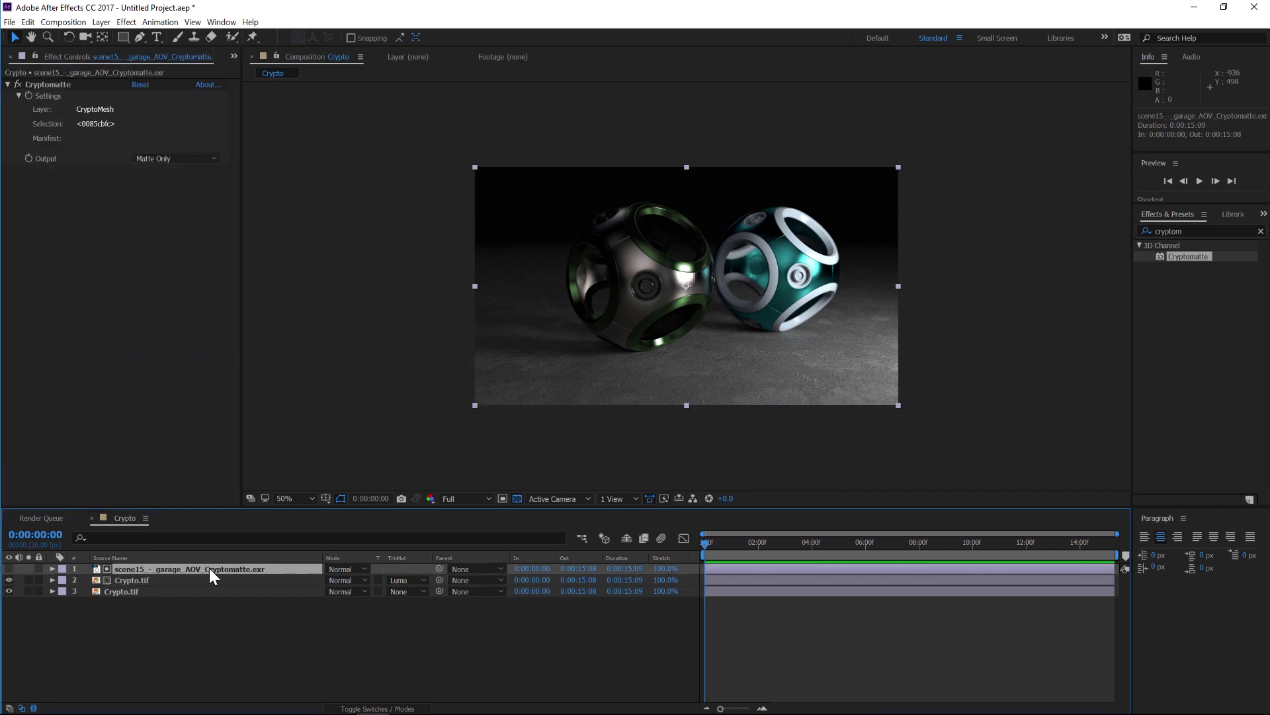
left_click(57, 84)
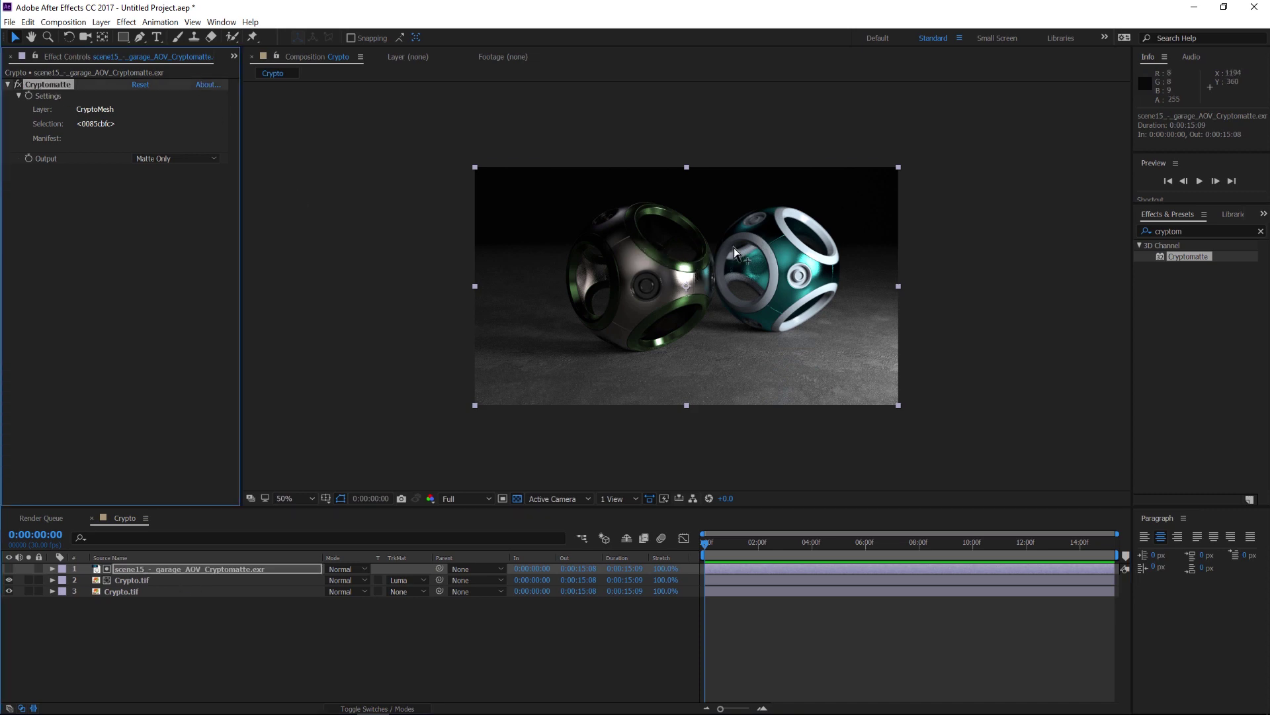
left_click(772, 236, "shift")
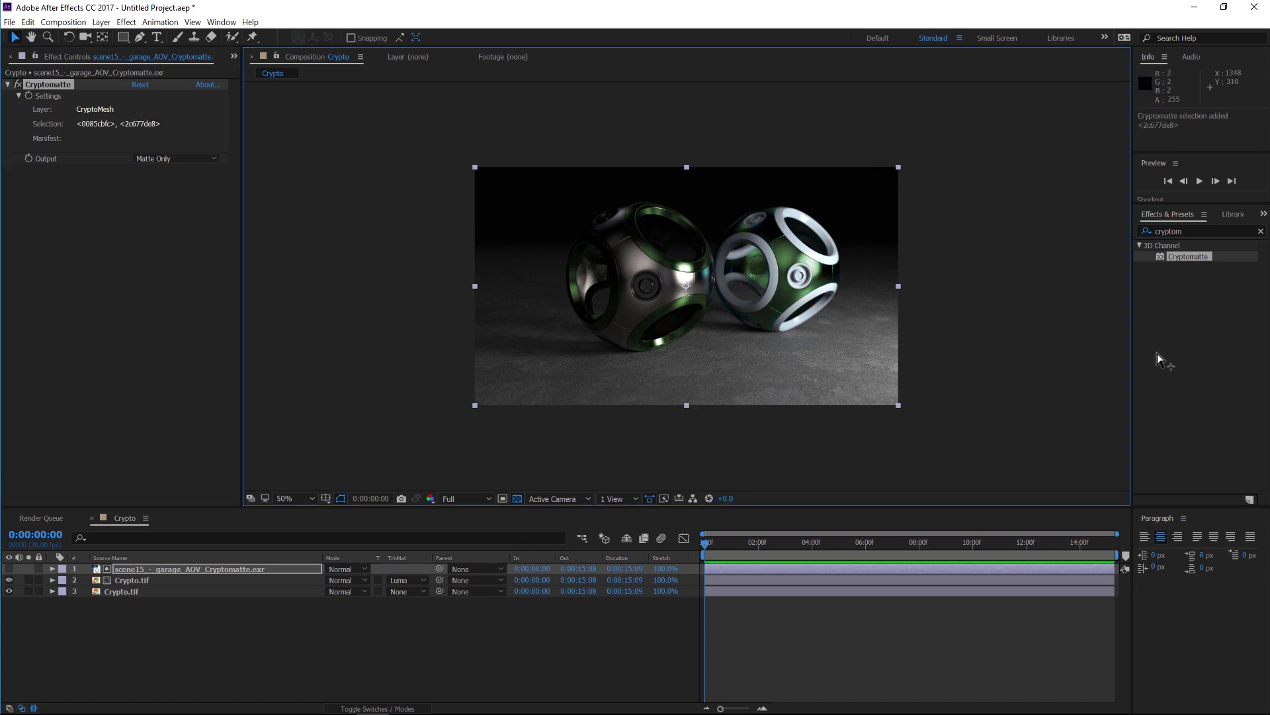
left_click(805, 303, "shift")
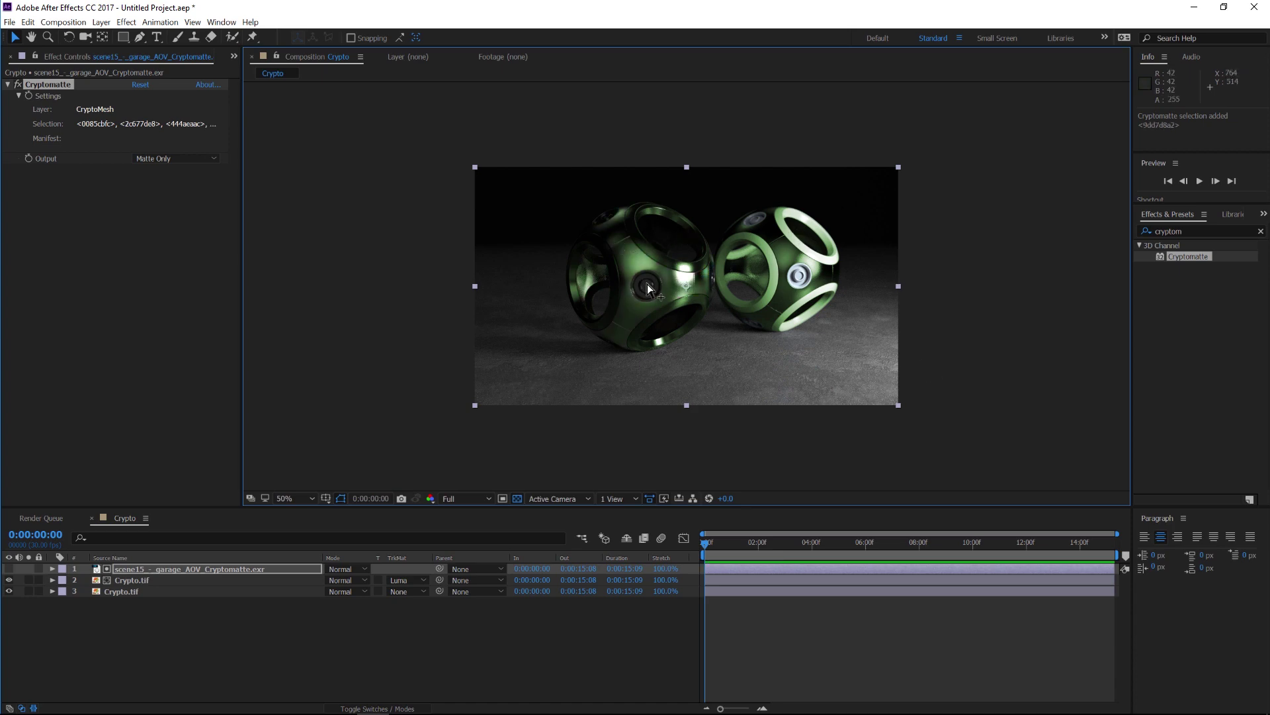
left_click(671, 376, "shift")
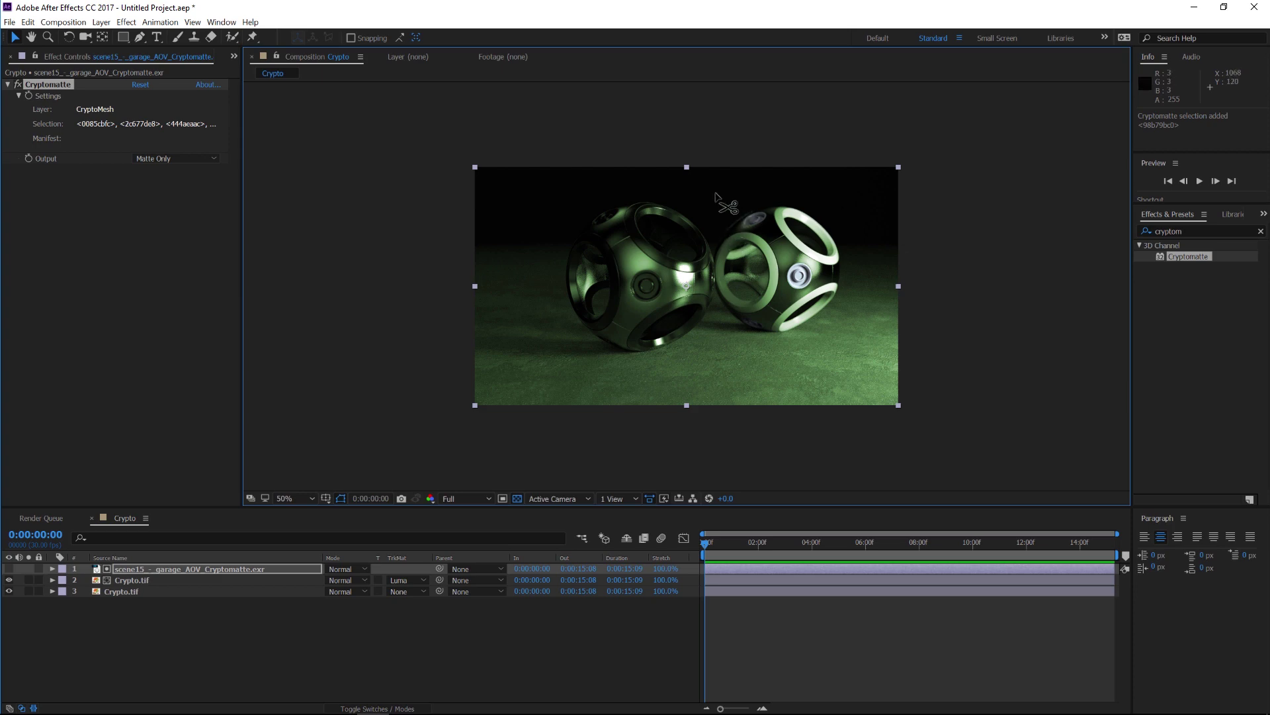
- Remove the floor and the sphere rings from the Cryptomatte selection, leaving two IDs
left_click(737, 374, "ctrl")
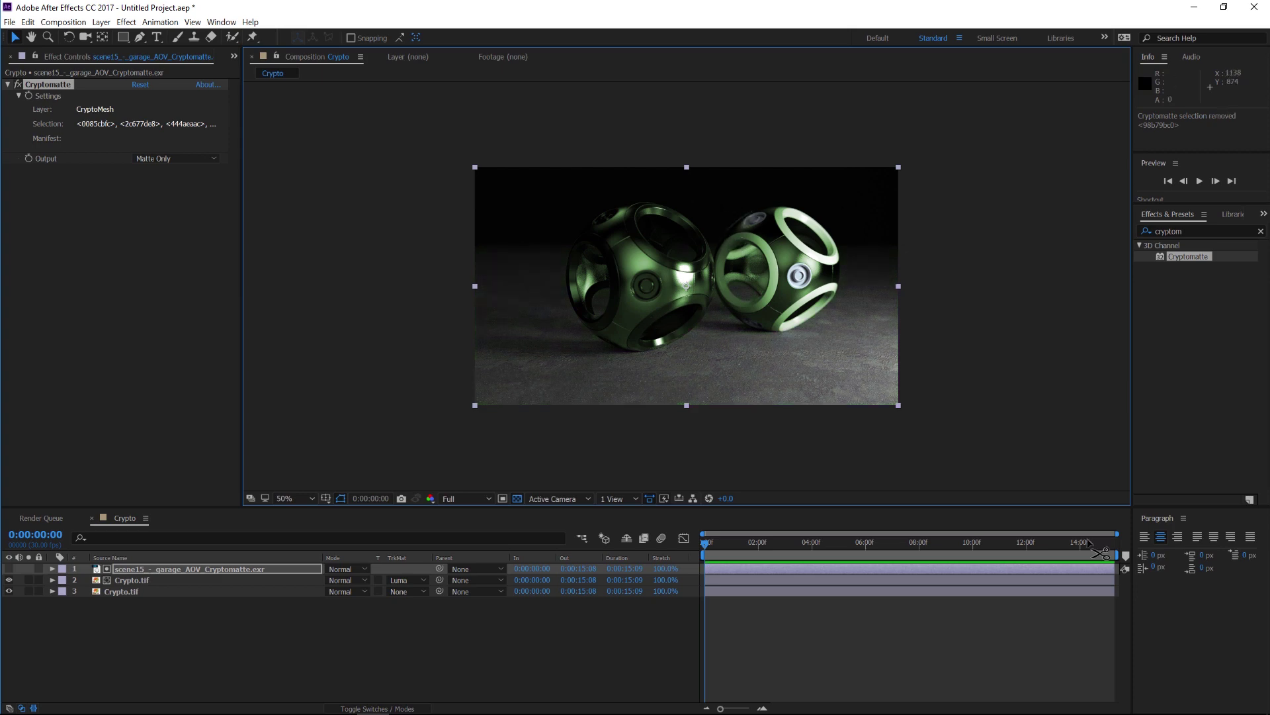
left_click(660, 304, "ctrl")
left_click(672, 289, "ctrl")
left_click(781, 599)
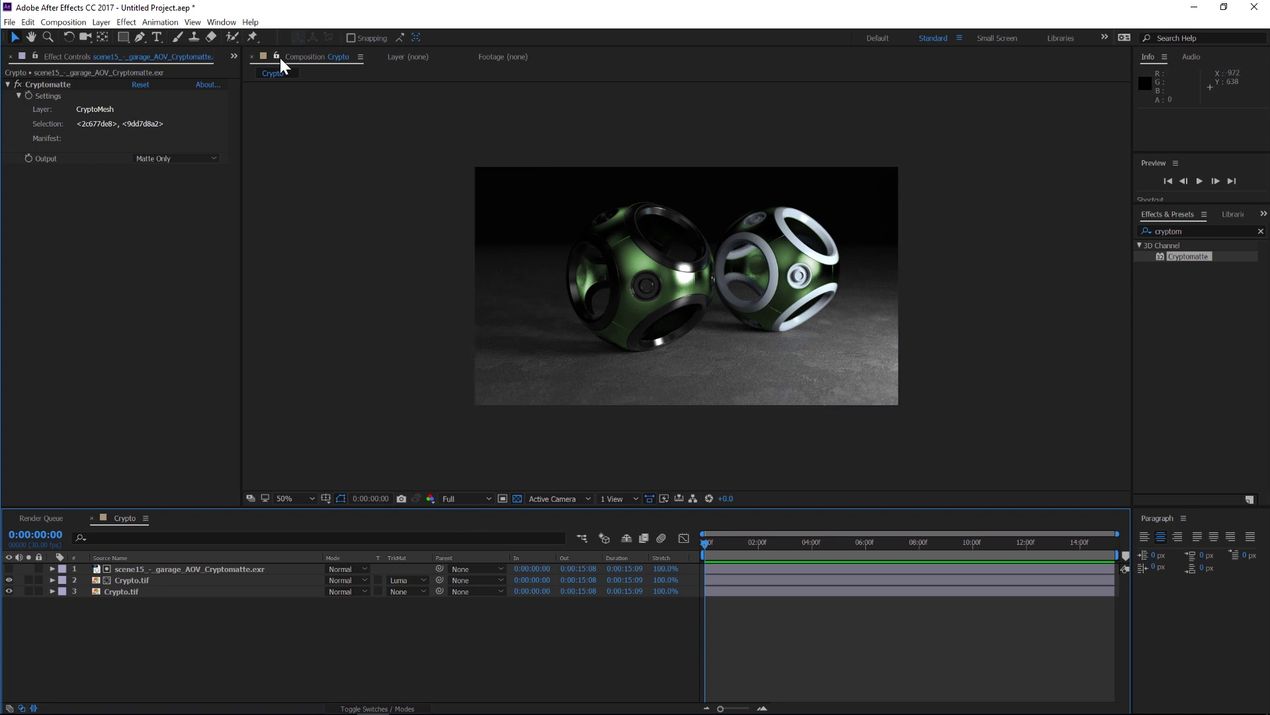
- Add Cryptomatte 1.exr as a new top layer with a Cryptomatte effect isolating the left sphere
key("ctrl+0")
left_click_drag(85, 202, 163, 567)
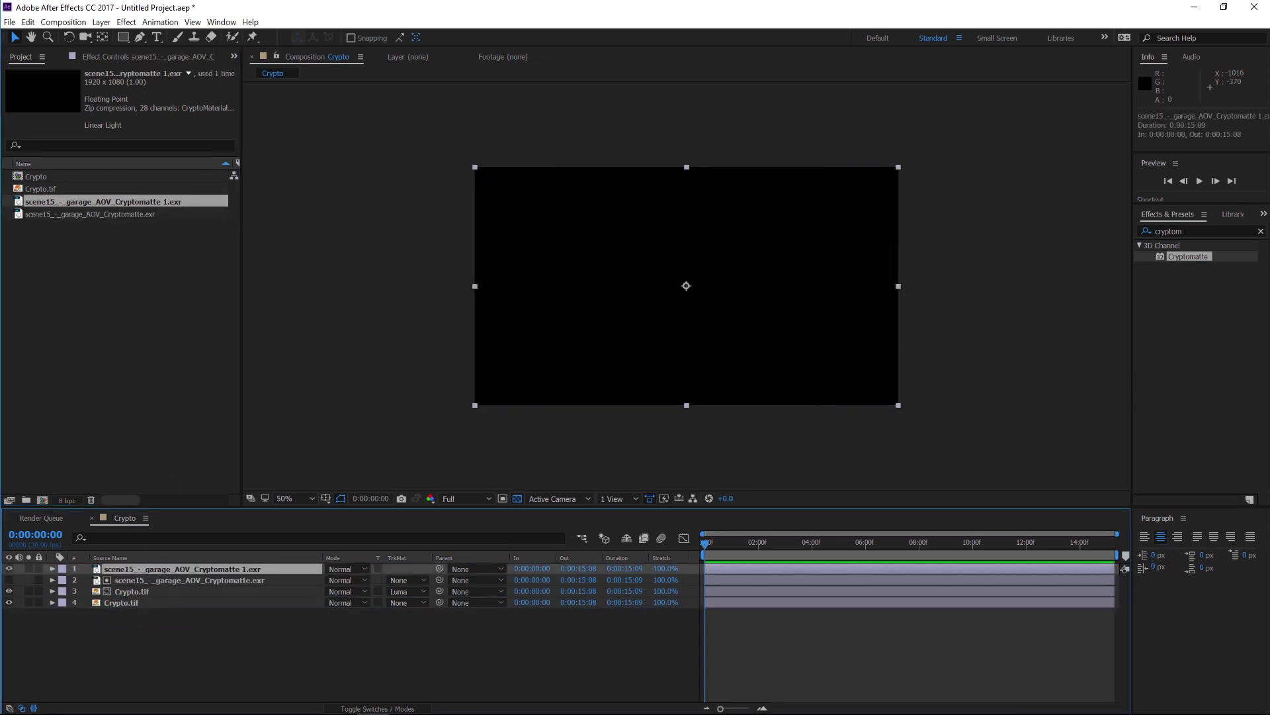
left_click_drag(1194, 257, 693, 265)
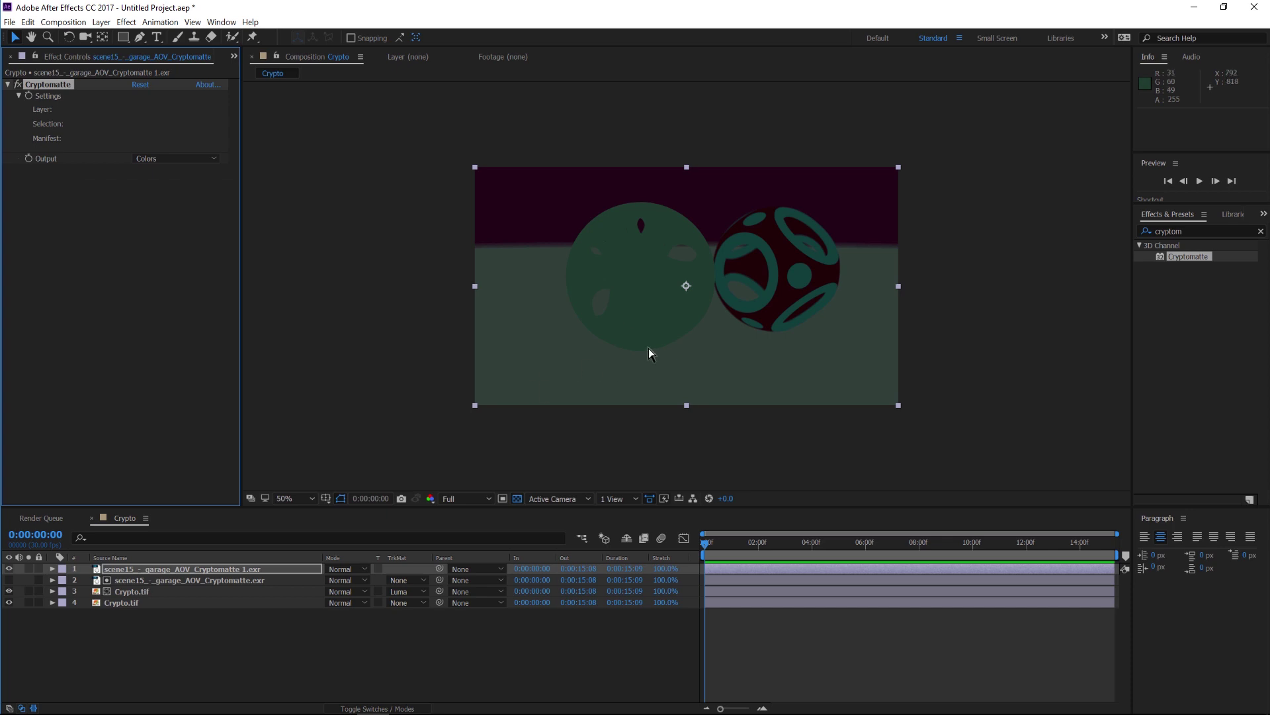
left_click(632, 268)
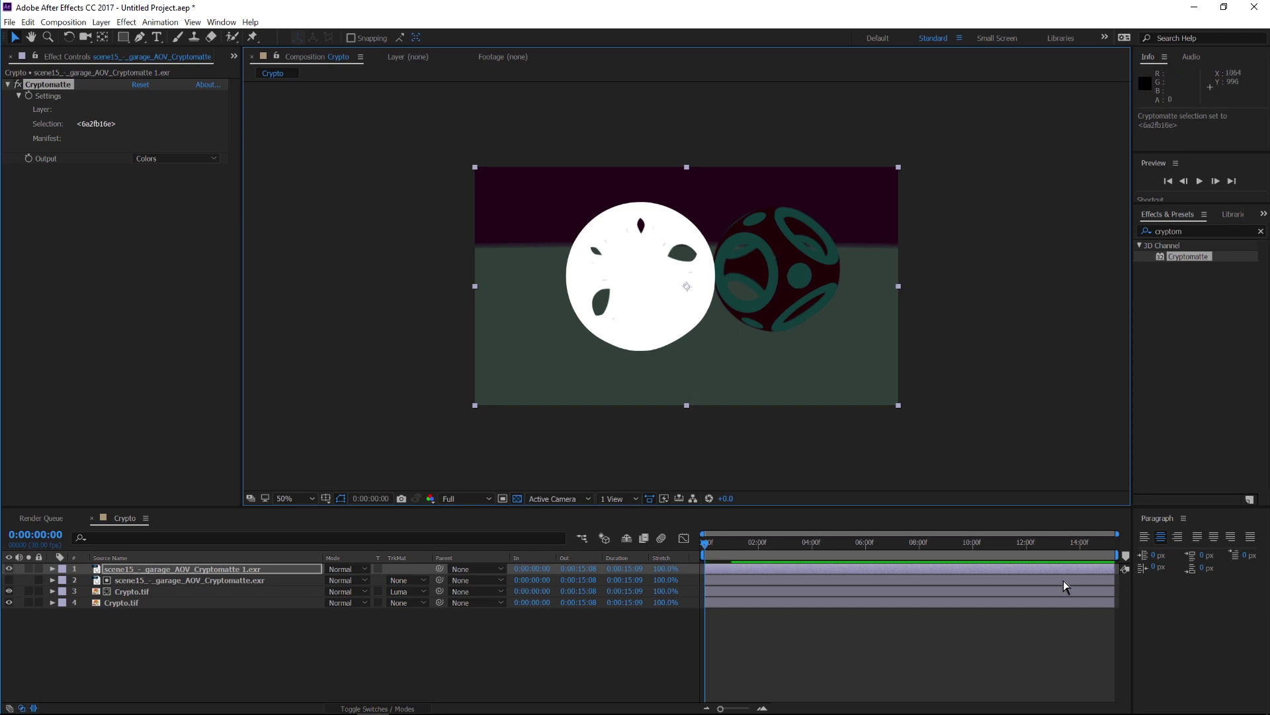
left_click(654, 373)
left_click(637, 255)
- Delete the extra Cryptomatte 1.exr layer
key("Delete")
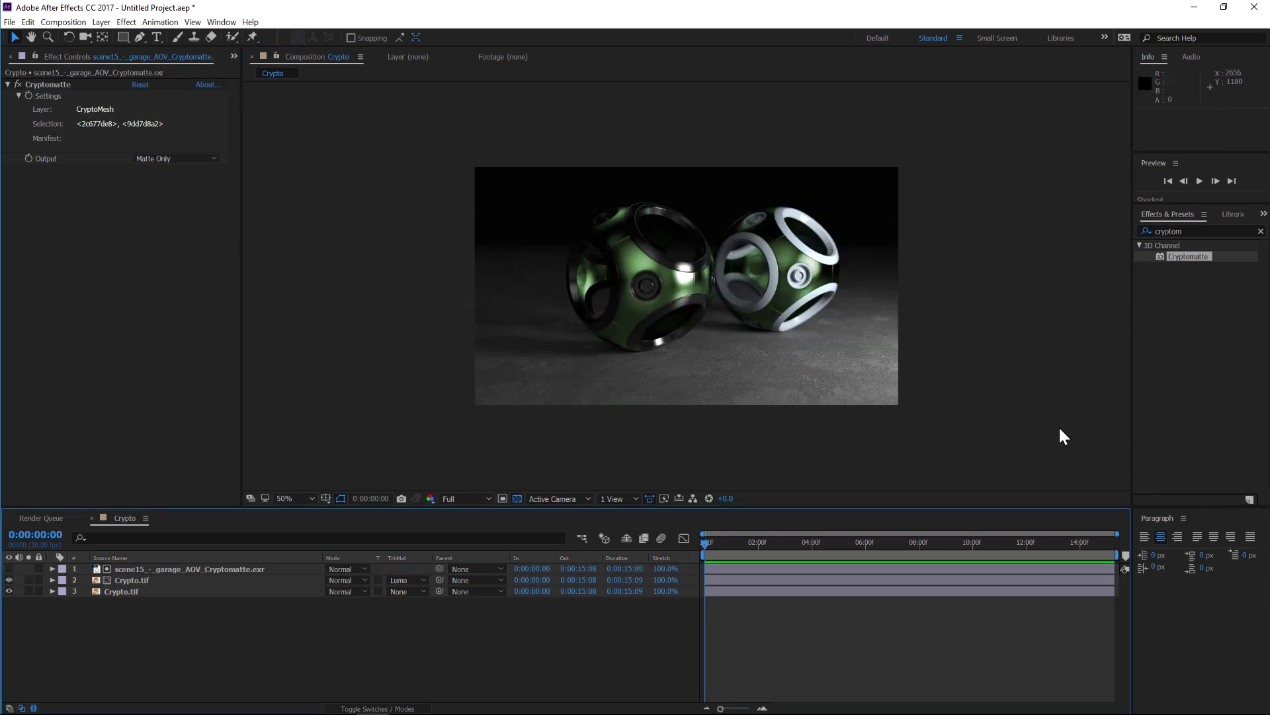